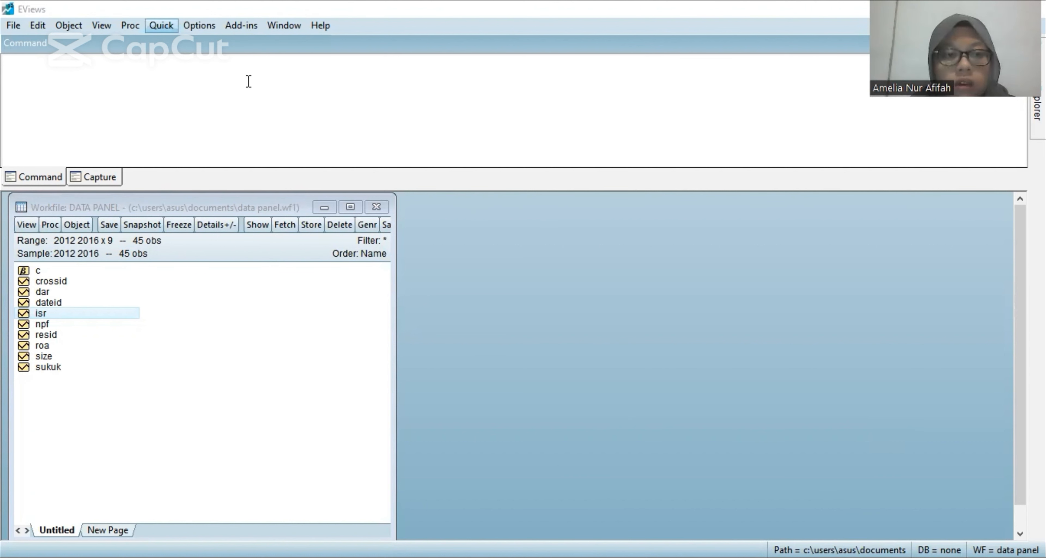
Step: Compute common-sample descriptive statistics for the series isr, size, roa, dar, npf and sukuk
{"action": "left_click", "coordinate": [161, 26]}
{"action": "mouse_move", "coordinate": [247, 157]}
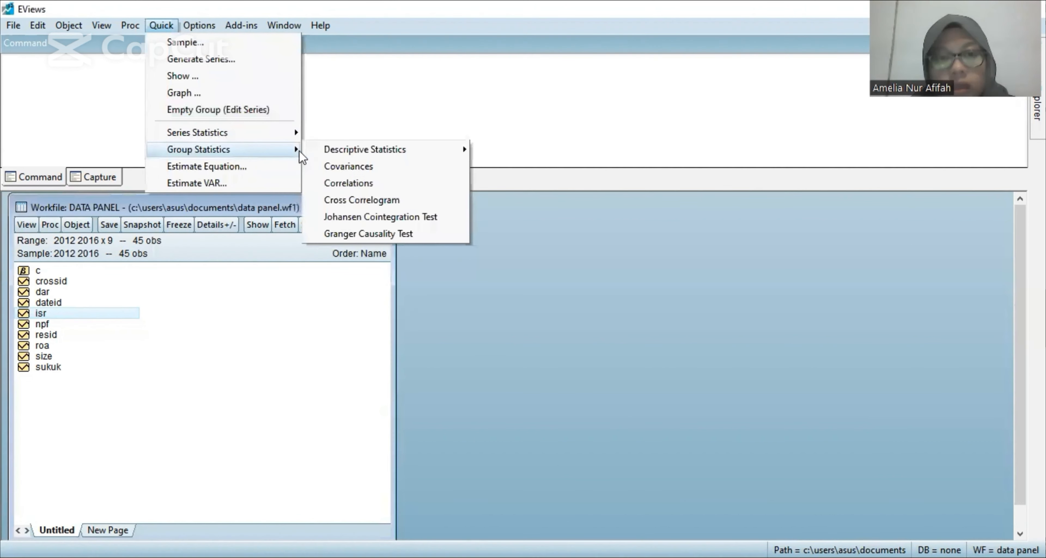
{"action": "mouse_move", "coordinate": [327, 156]}
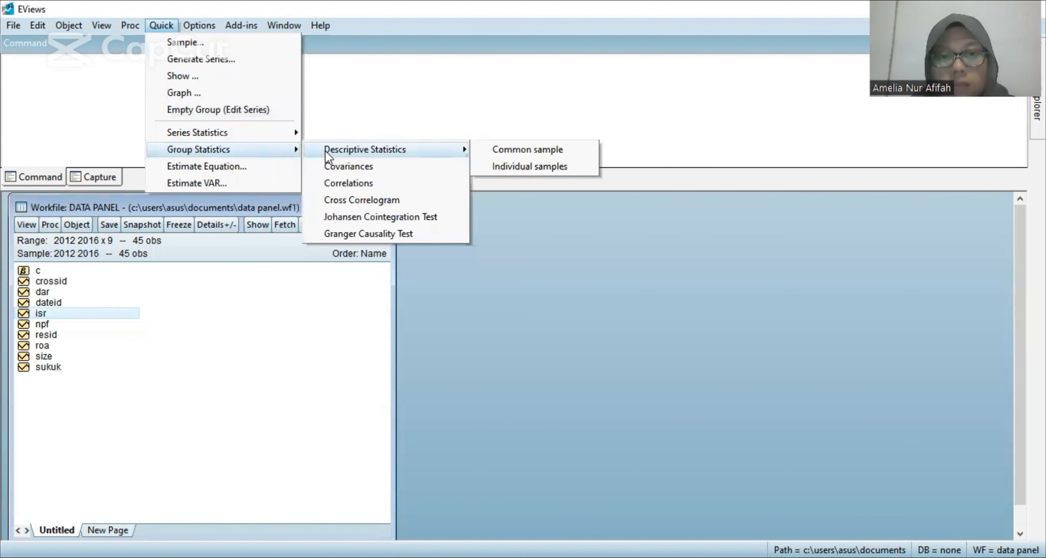
{"action": "left_click", "coordinate": [485, 154]}
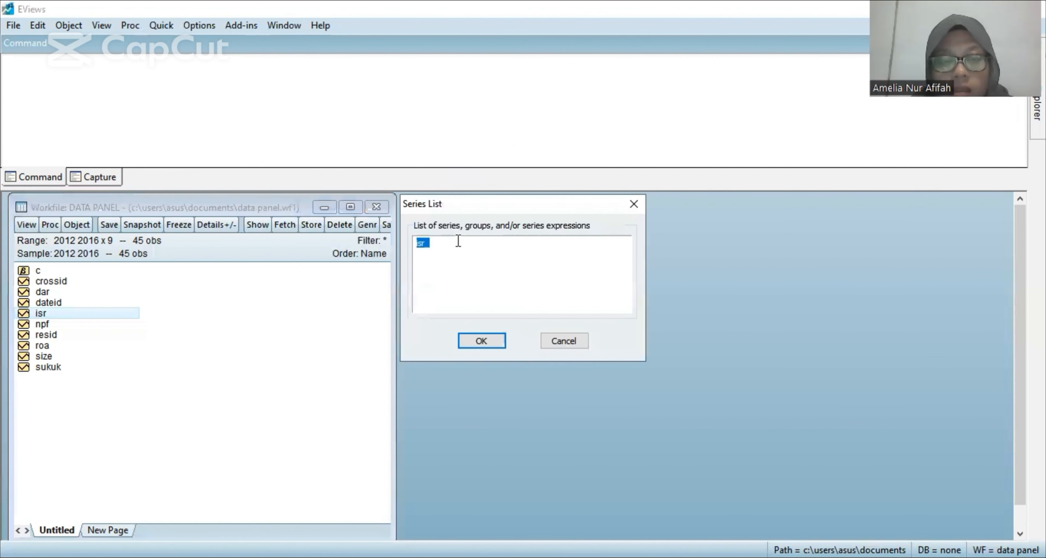
{"action": "left_click", "coordinate": [458, 240]}
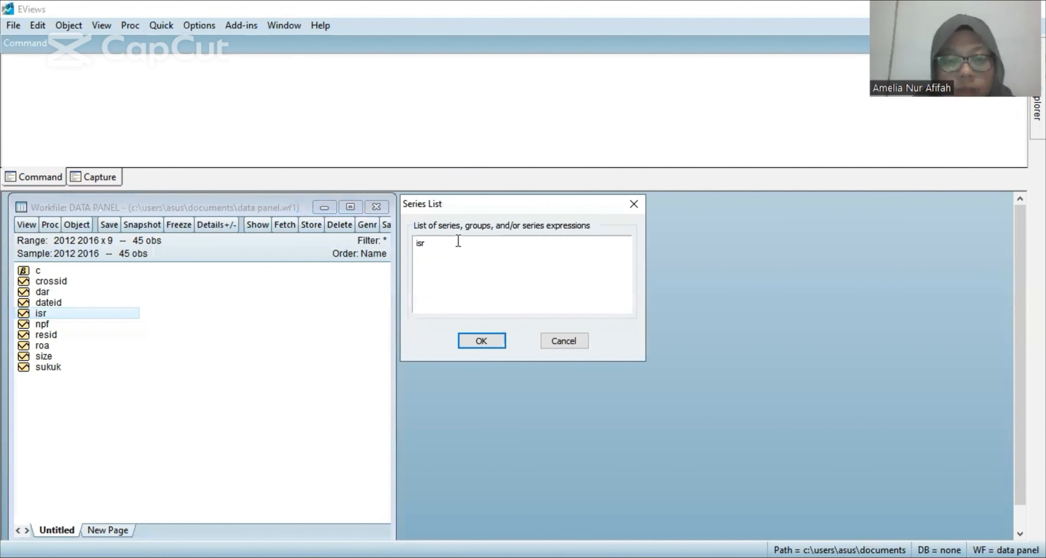
{"action": "type", "text": "size roa "}
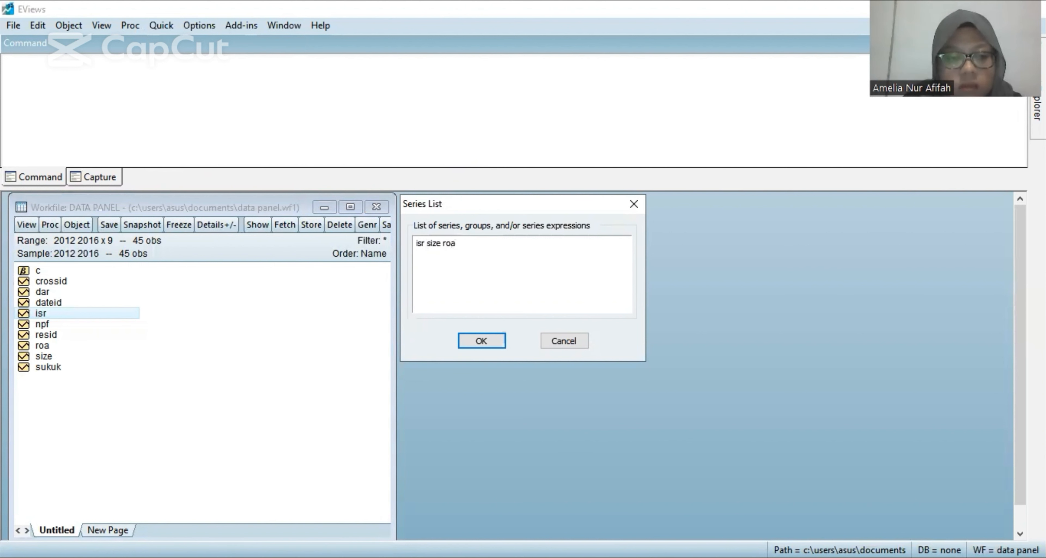
{"action": "type", "text": "dar npf sukuk"}
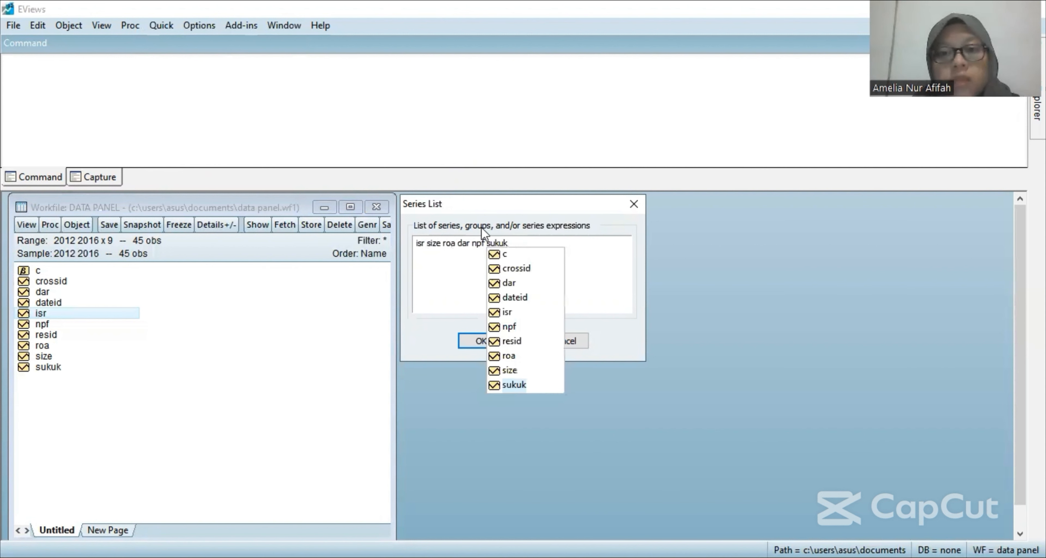
{"action": "left_click", "coordinate": [461, 264]}
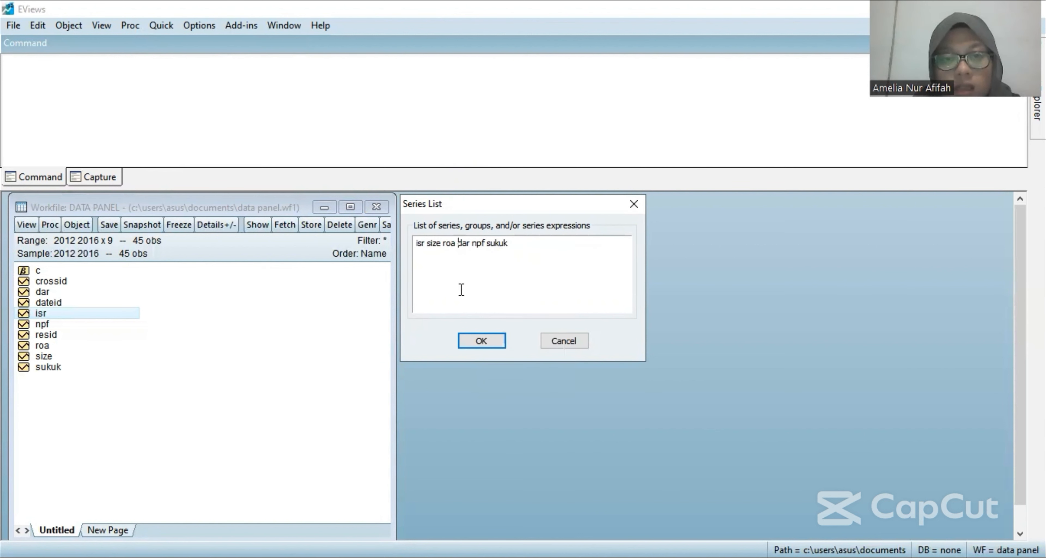
{"action": "left_click", "coordinate": [483, 336]}
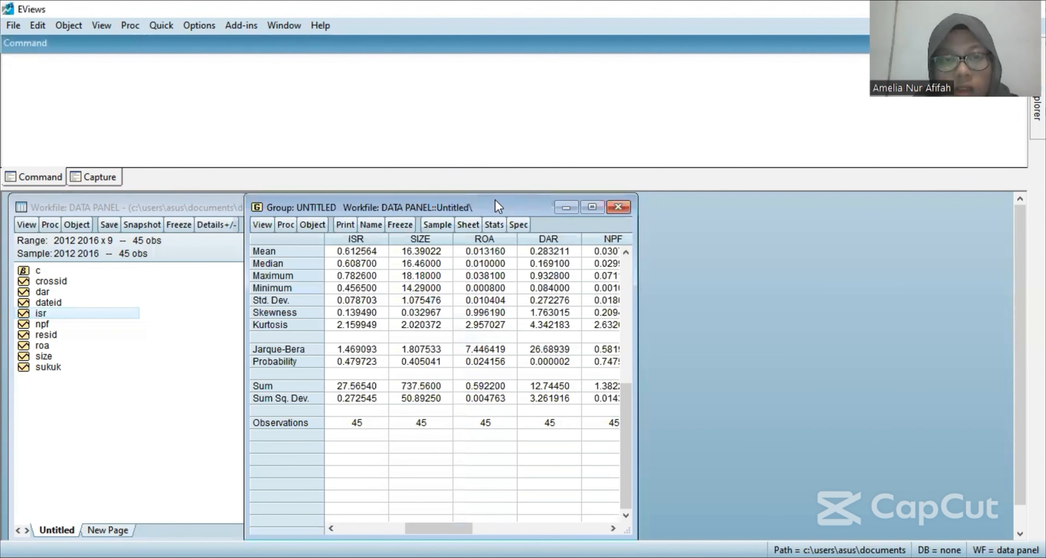
Step: Reposition and widen the group statistics window to examine the descriptive statistics of all six series
{"action": "left_click_drag", "start_coordinate": [495, 201], "coordinate": [540, 203]}
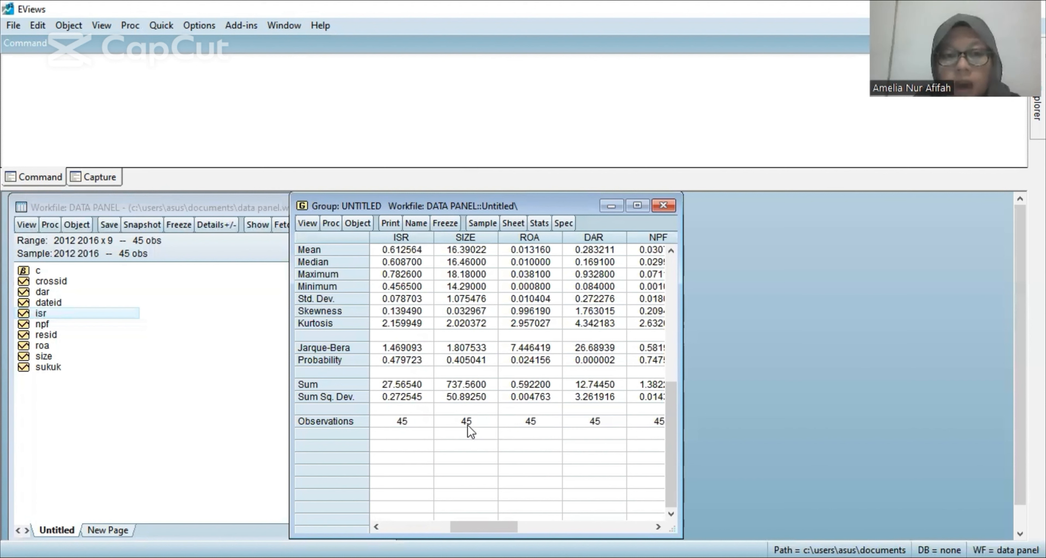
{"action": "left_click", "coordinate": [409, 425]}
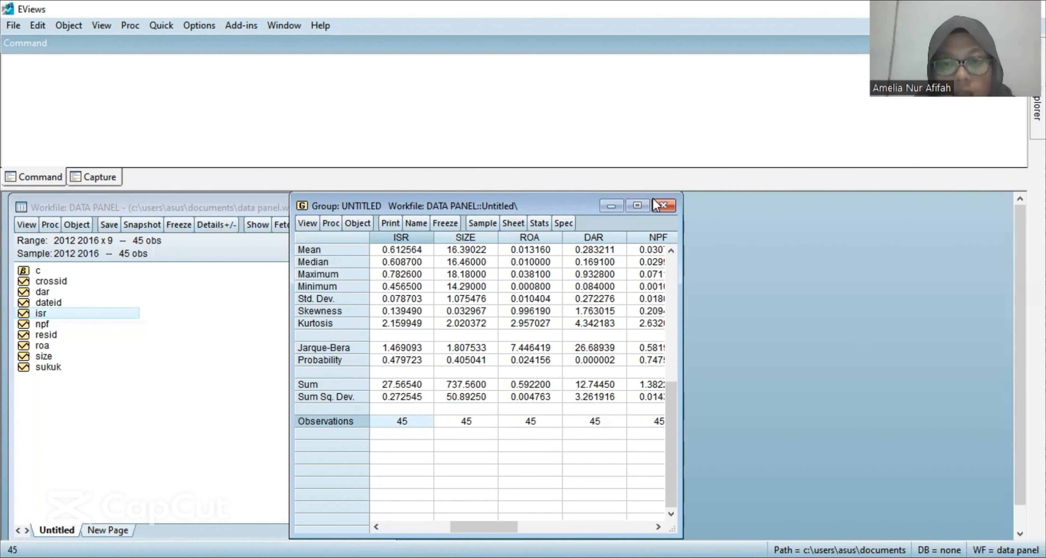
{"action": "left_click_drag", "start_coordinate": [683, 256], "coordinate": [844, 266]}
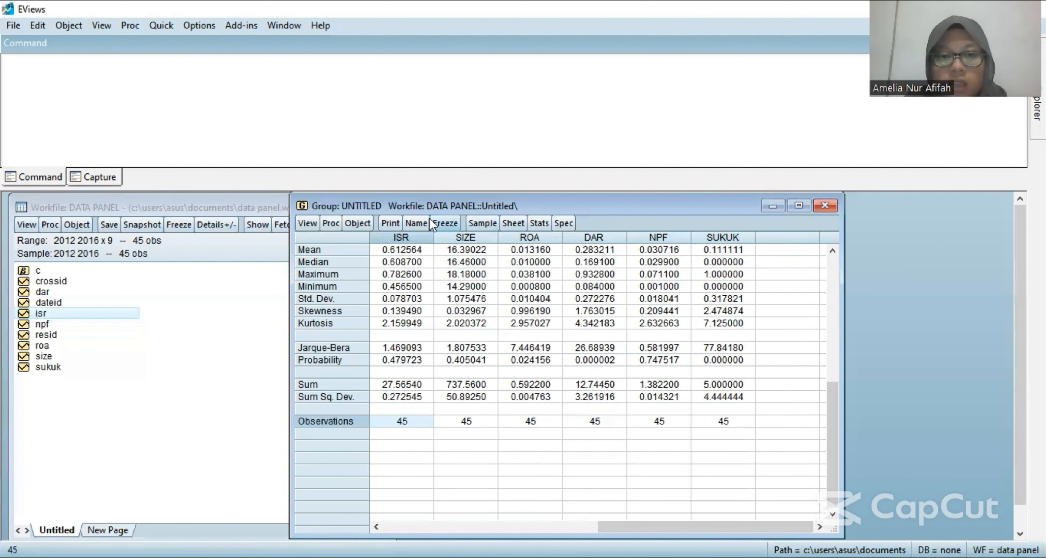
Step: Name the descriptive statistics group analisis and close its window
{"action": "left_click", "coordinate": [415, 223]}
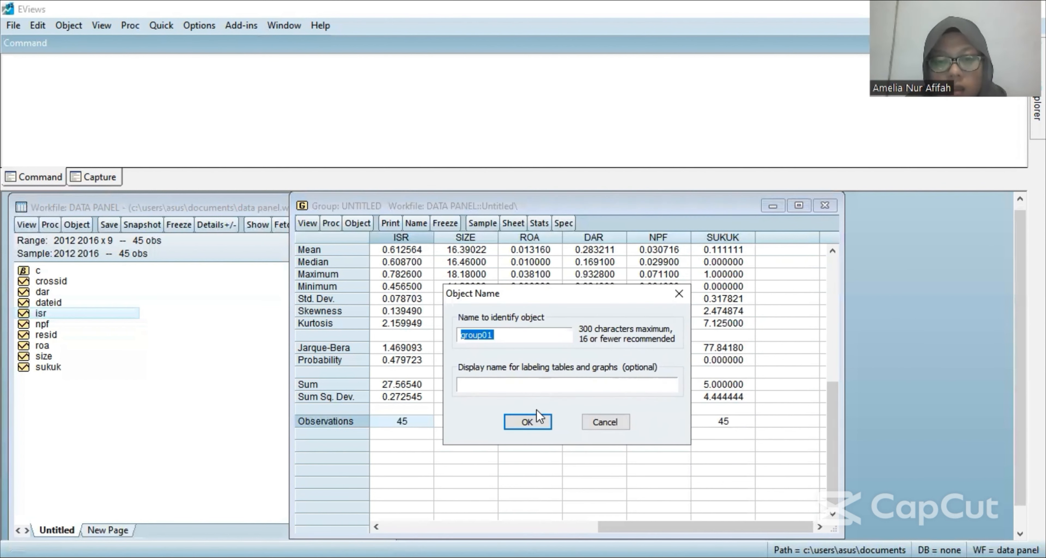
{"action": "key", "text": "BackSpace"}
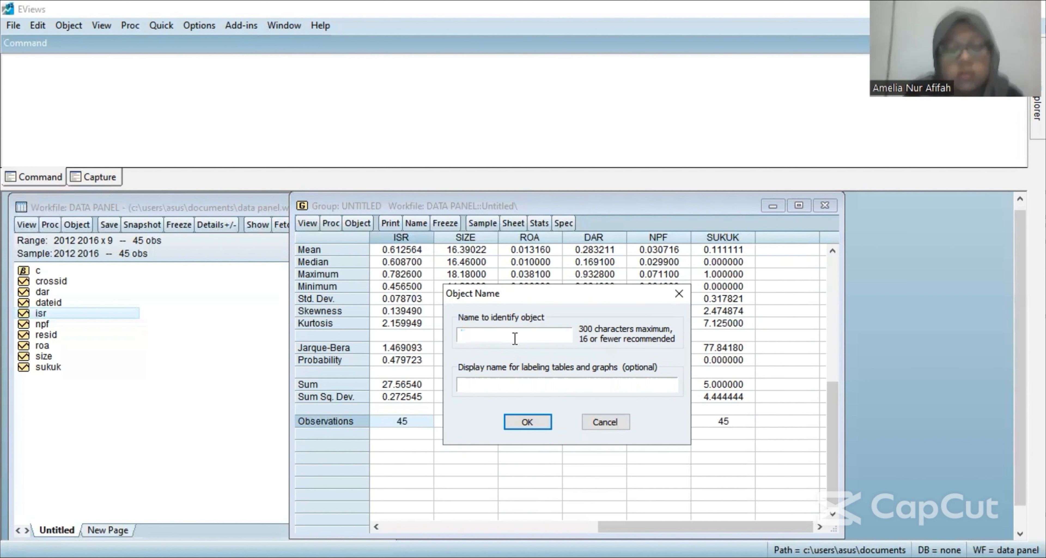
{"action": "type", "text": "analisis"}
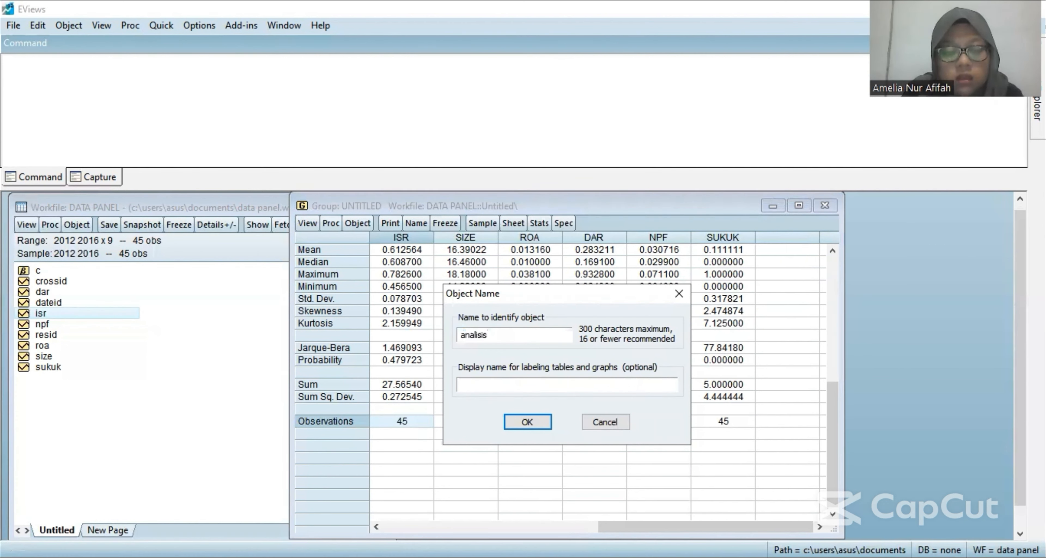
{"action": "type", "text": "s"}
{"action": "key", "text": "BackSpace"}
{"action": "key", "text": "BackSpace"}
{"action": "key", "text": "BackSpace"}
{"action": "key", "text": "BackSpace"}
{"action": "key", "text": "BackSpace"}
{"action": "key", "text": "BackSpace"}
{"action": "key", "text": "BackSpace"}
{"action": "key", "text": "BackSpace"}
{"action": "key", "text": "BackSpace"}
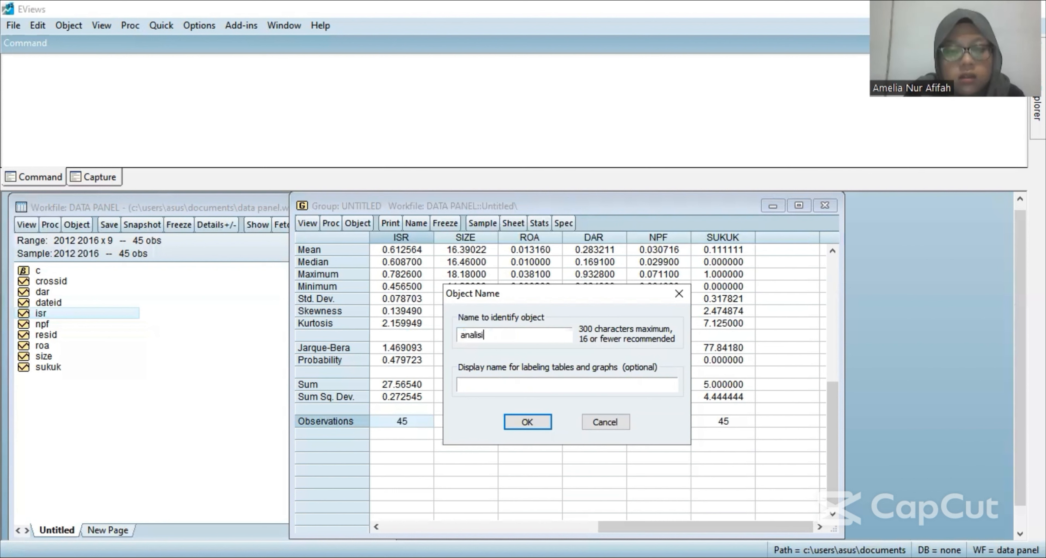
{"action": "type", "text": "de"}
{"action": "key", "text": "BackSpace"}
{"action": "type", "text": "ana"}
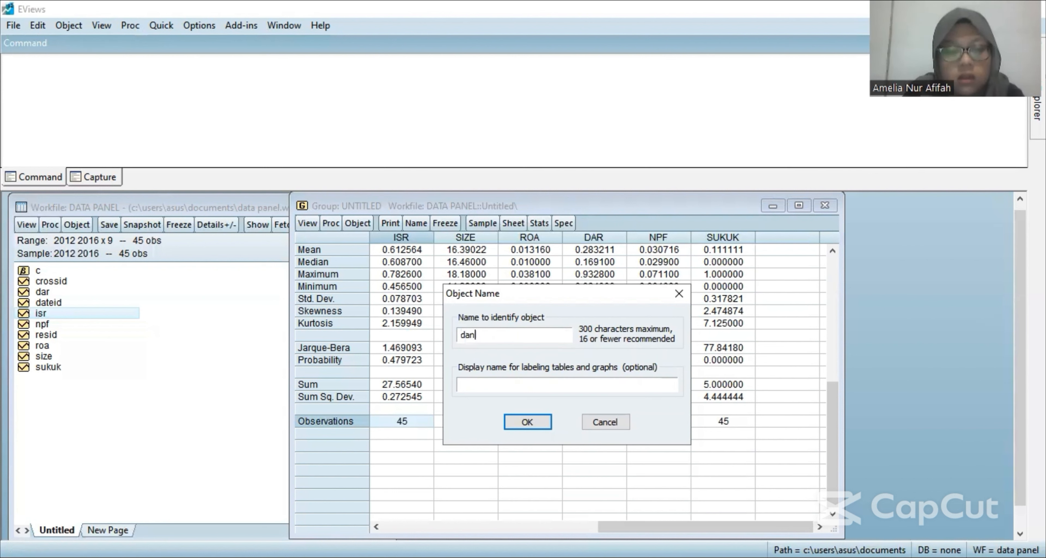
{"action": "key", "text": "BackSpace"}
{"action": "key", "text": "BackSpace"}
{"action": "key", "text": "BackSpace"}
{"action": "key", "text": "BackSpace"}
{"action": "type", "text": "analisis"}
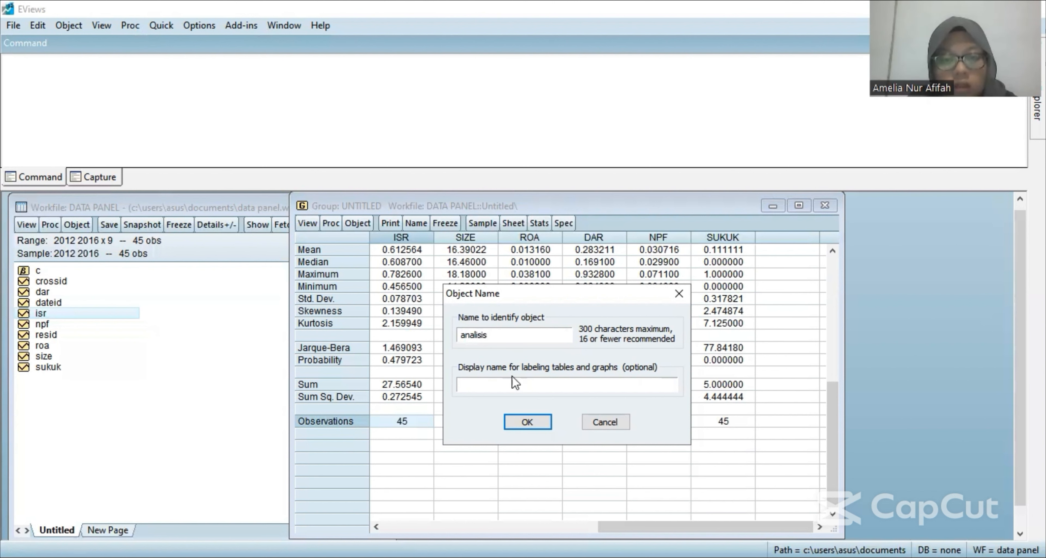
{"action": "left_click", "coordinate": [527, 425]}
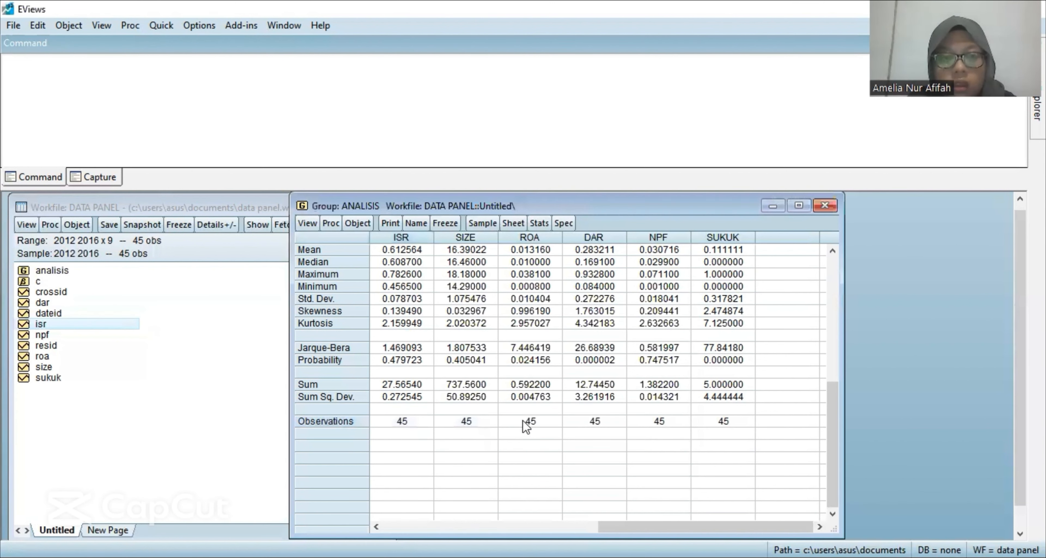
{"action": "left_click", "coordinate": [829, 207]}
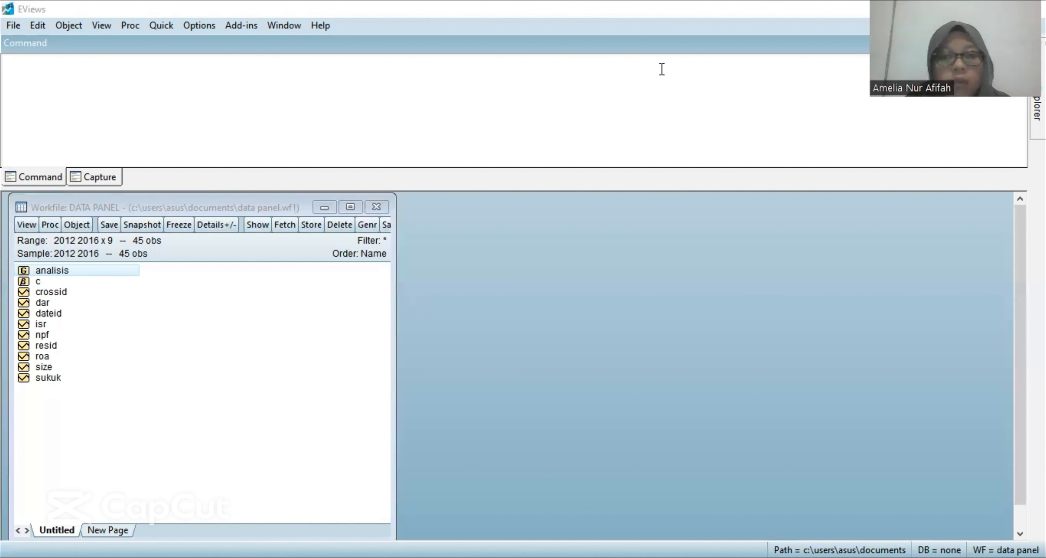
Step: Start a new equation estimation and specify it as isr c size roa dar npf sukuk
{"action": "left_click", "coordinate": [138, 25]}
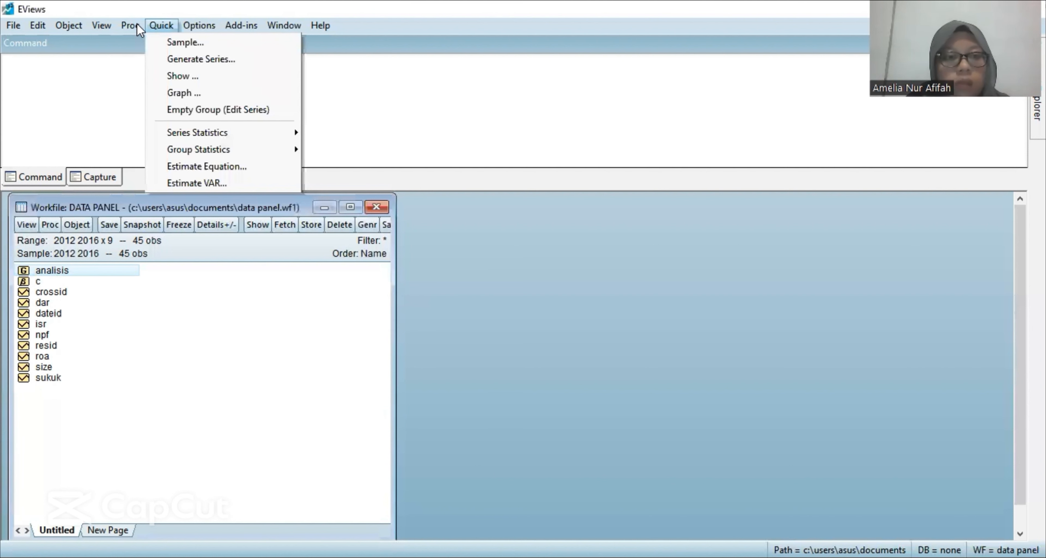
{"action": "left_click", "coordinate": [264, 170]}
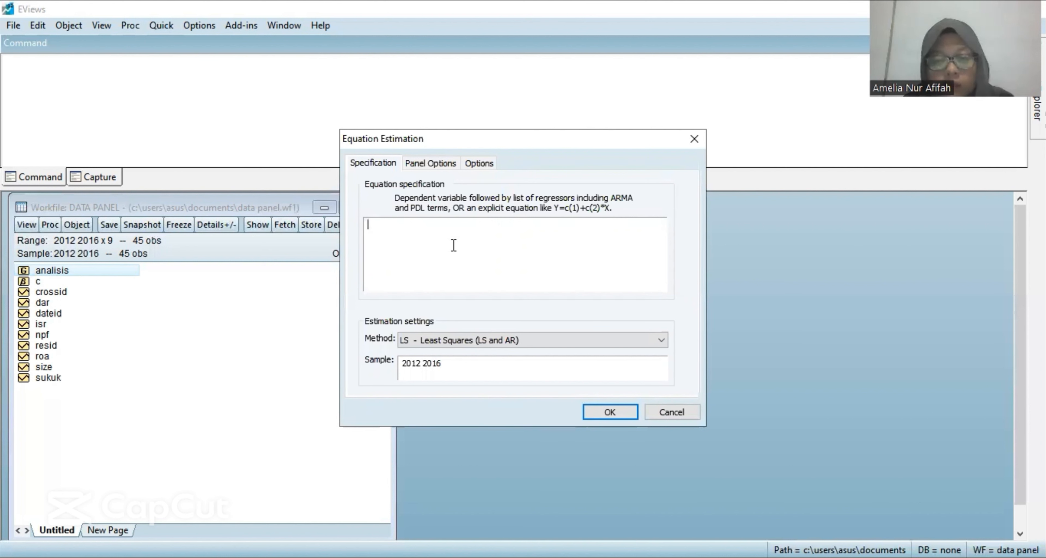
{"action": "type", "text": "isr c "}
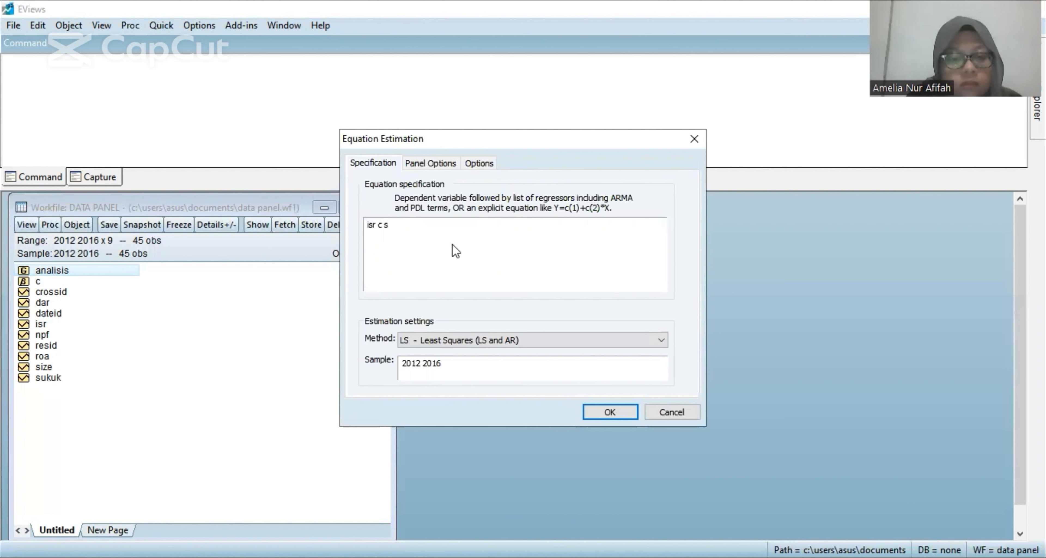
{"action": "type", "text": "size "}
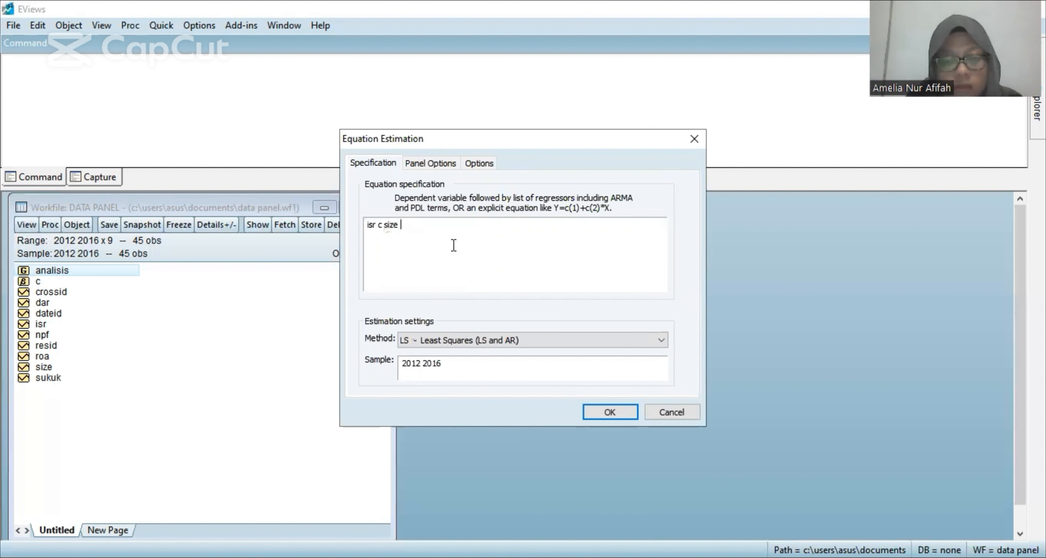
{"action": "type", "text": "roa dar"}
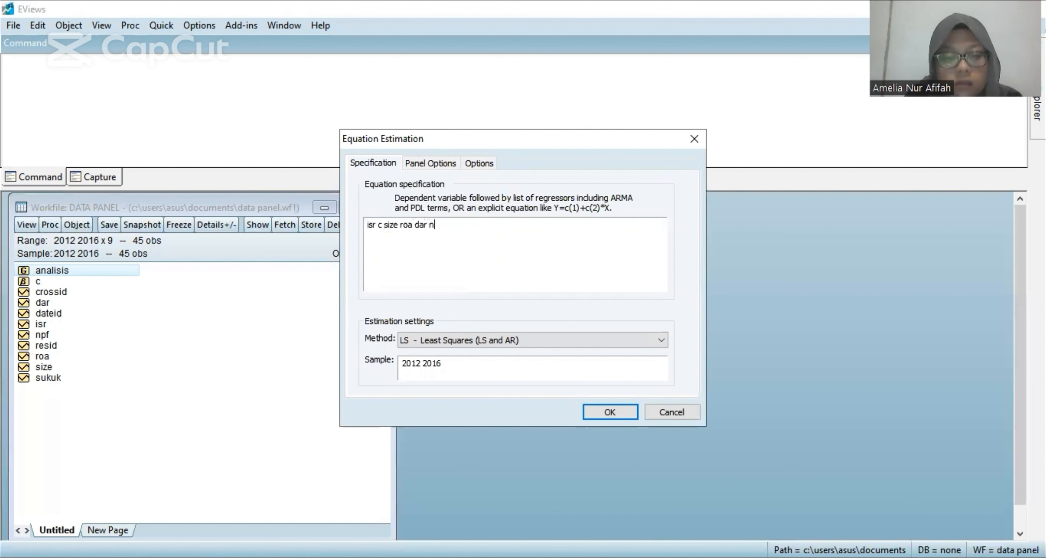
{"action": "type", "text": " npf sukuk"}
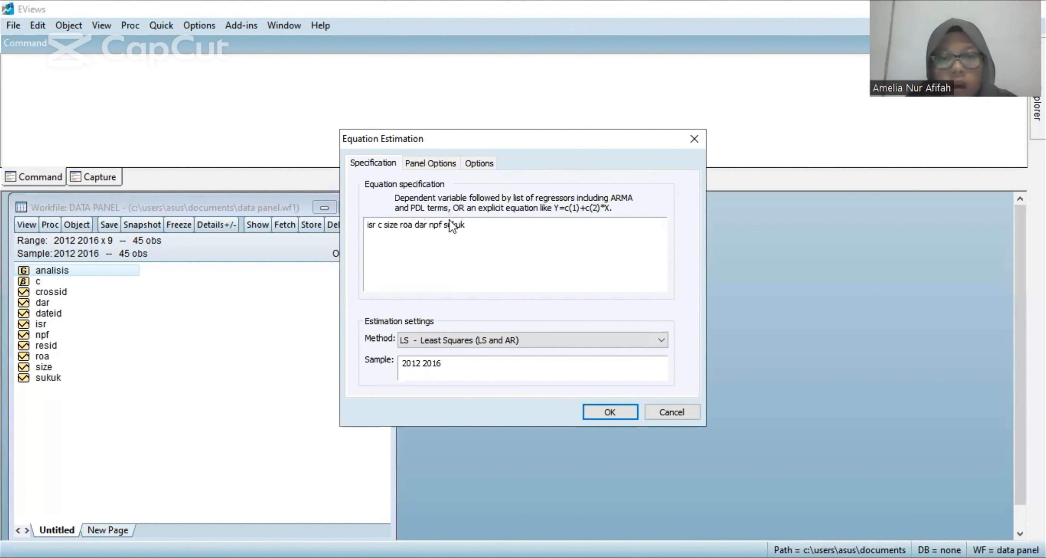
Step: Keep the cross-section effects at None and estimate the panel least squares equation
{"action": "left_click", "coordinate": [431, 165]}
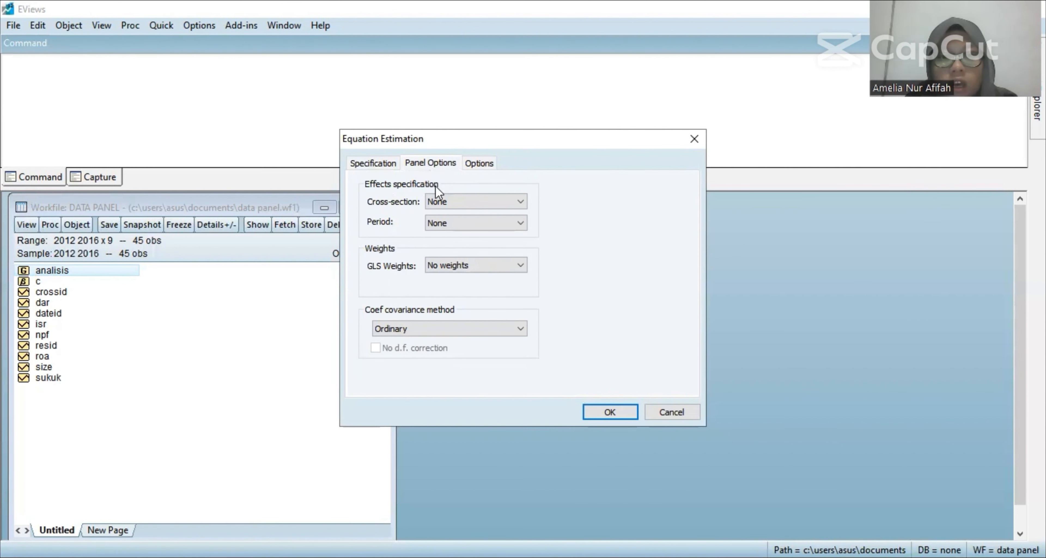
{"action": "left_click", "coordinate": [440, 196]}
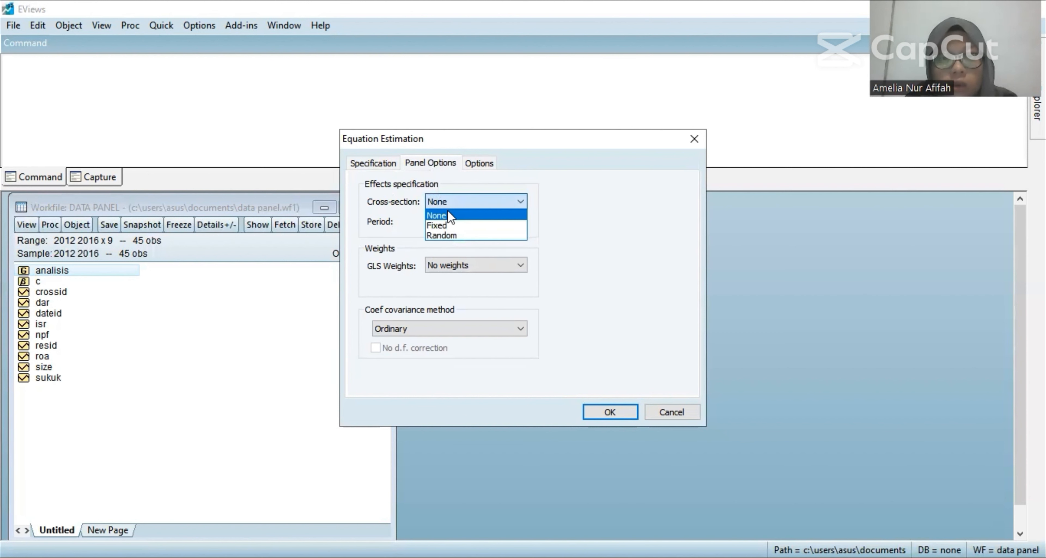
{"action": "left_click", "coordinate": [562, 321]}
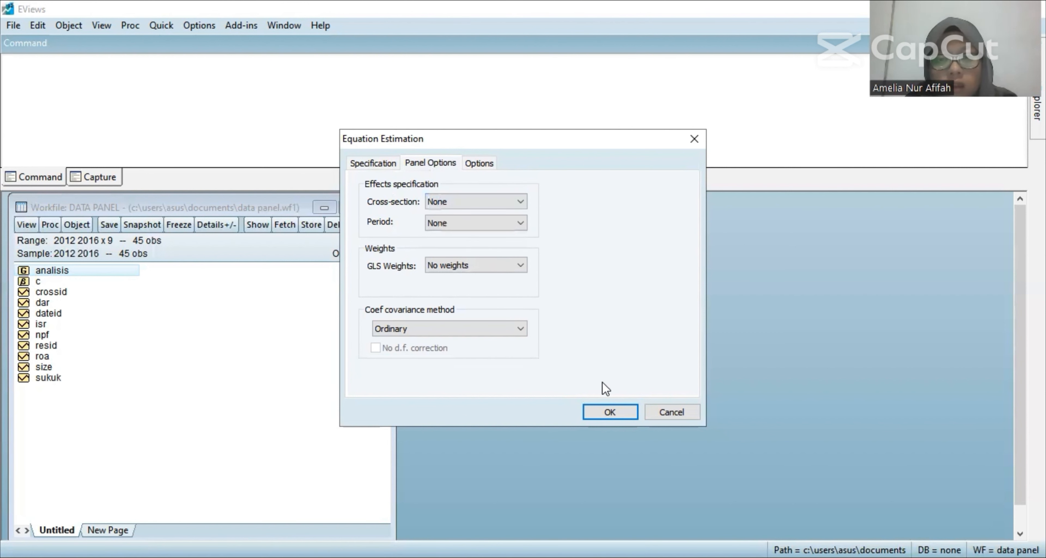
{"action": "left_click", "coordinate": [609, 413]}
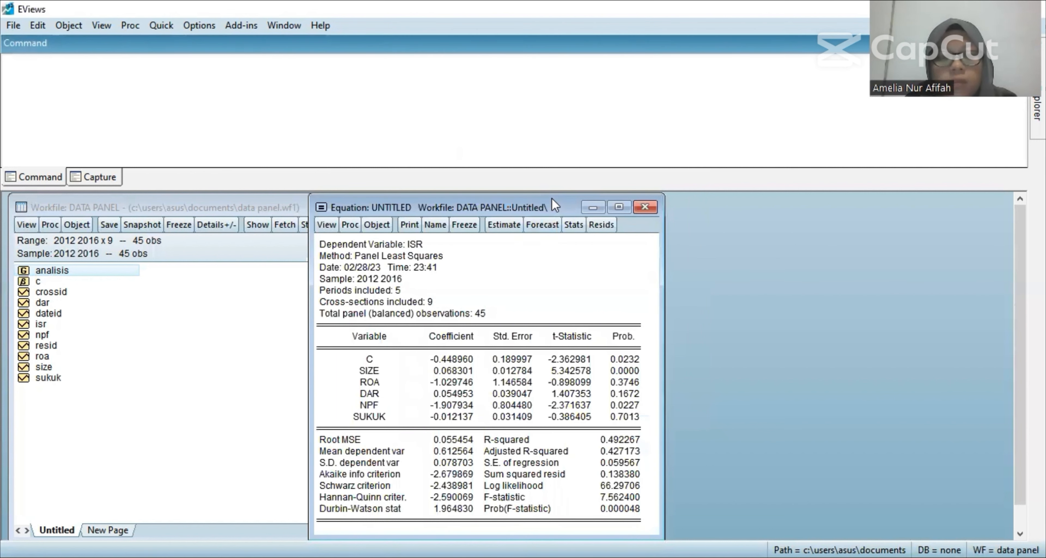
{"action": "left_click_drag", "start_coordinate": [552, 199], "coordinate": [569, 204]}
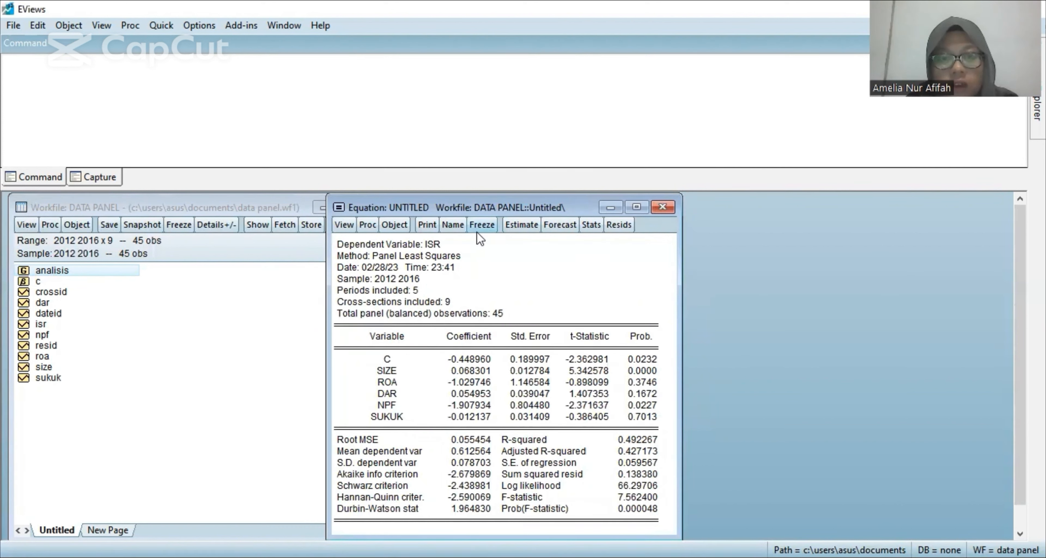
Step: Name the estimated equation eq01 and close its window
{"action": "left_click", "coordinate": [453, 225]}
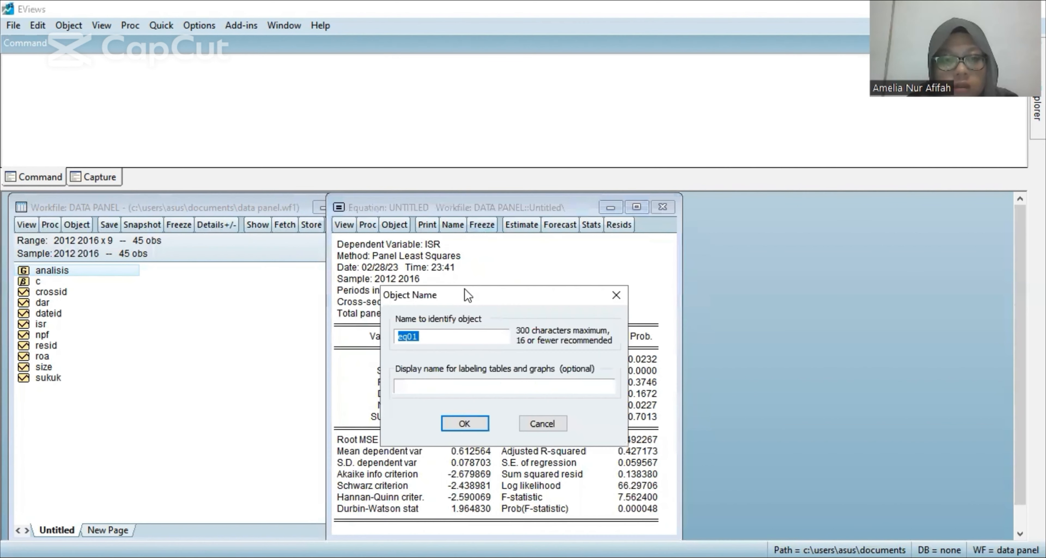
{"action": "left_click", "coordinate": [467, 339]}
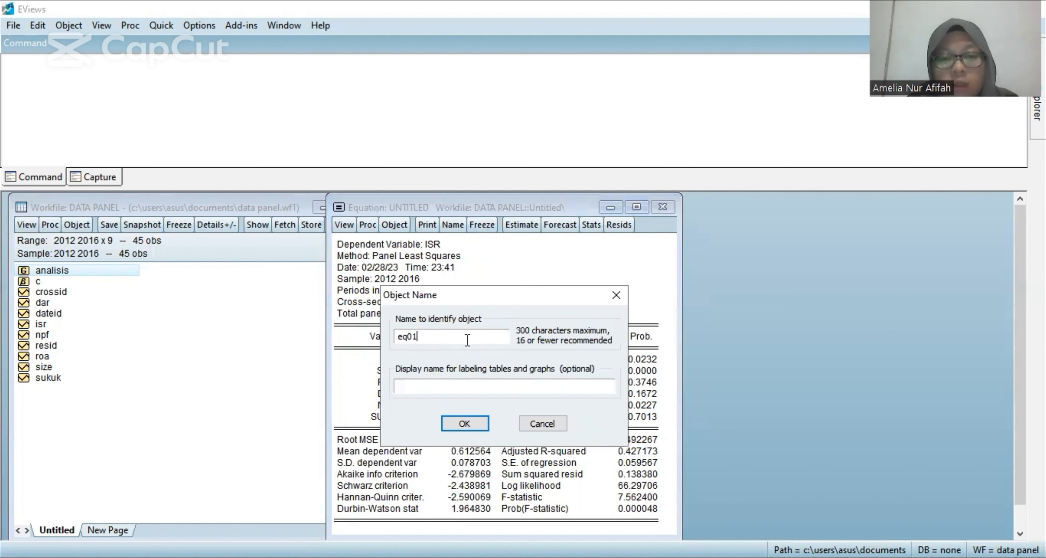
{"action": "left_click", "coordinate": [464, 424]}
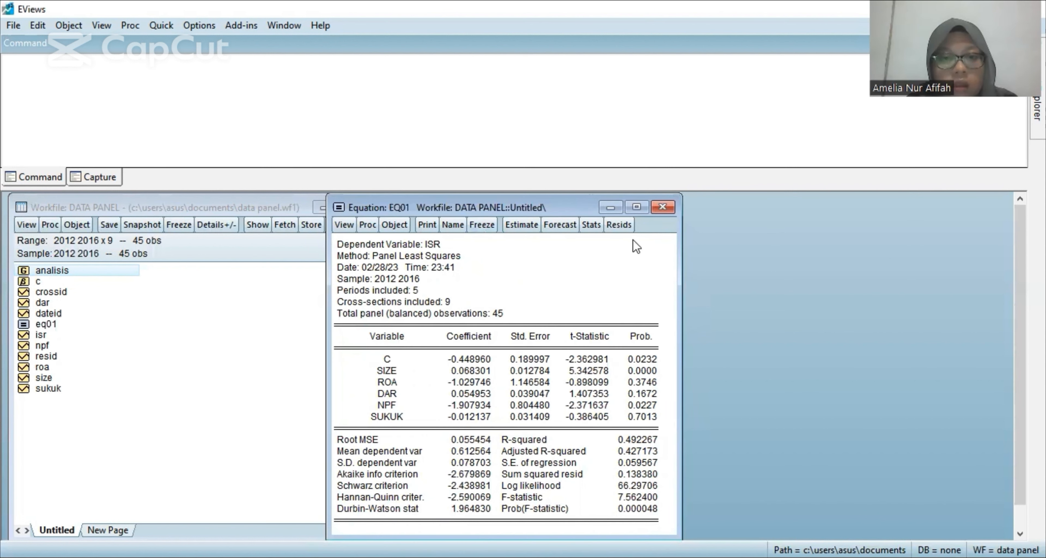
{"action": "left_click", "coordinate": [669, 204]}
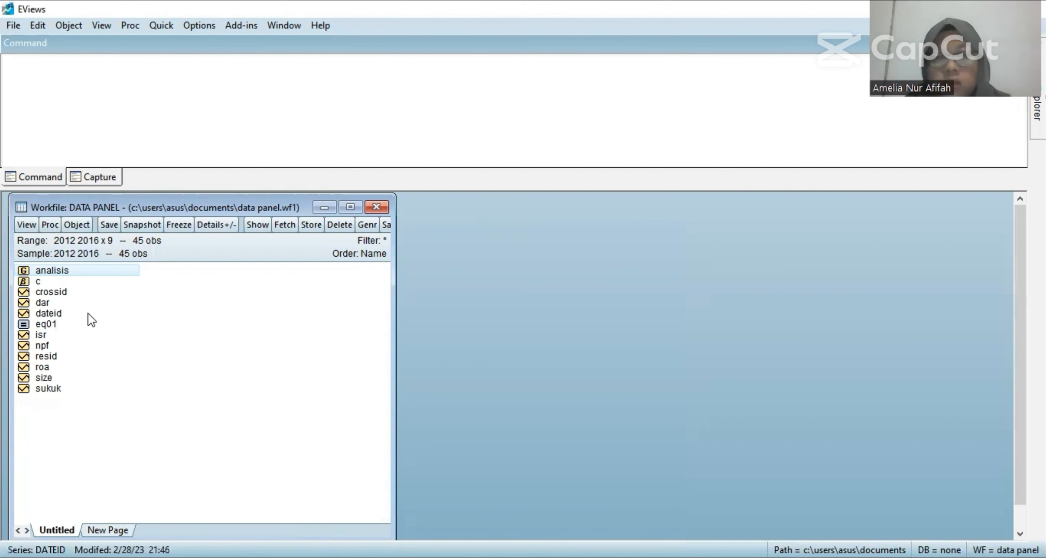
Step: Re-estimate equation eq01 with the cross-section effects set to Fixed, review the regression output and close the equation
{"action": "double_click", "coordinate": [48, 324]}
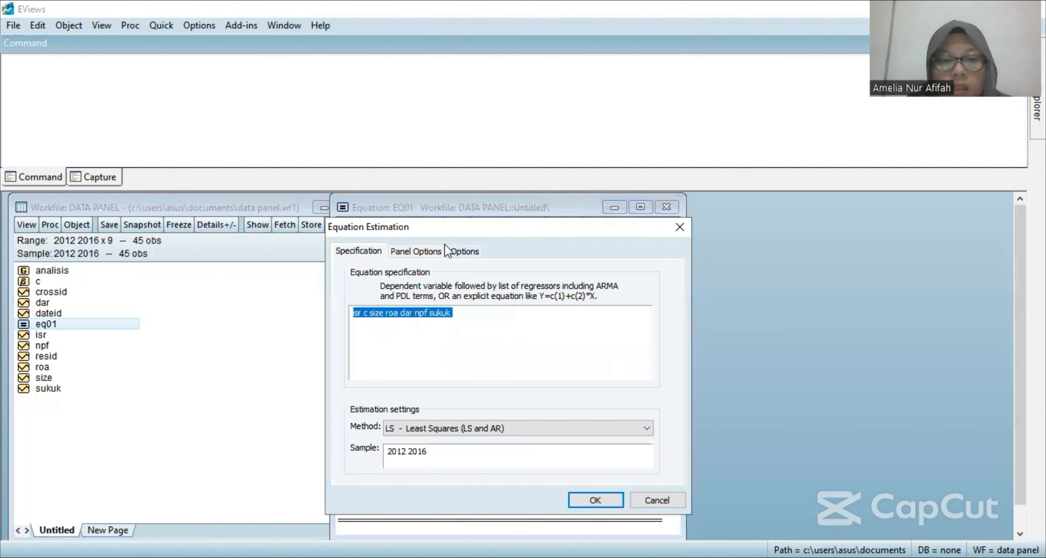
{"action": "left_click", "coordinate": [418, 252]}
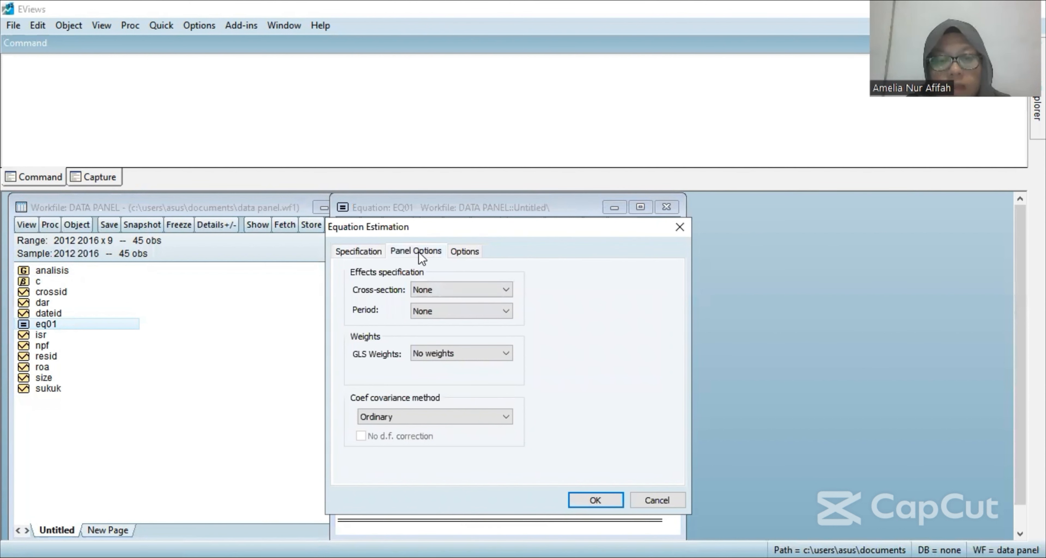
{"action": "left_click", "coordinate": [436, 284]}
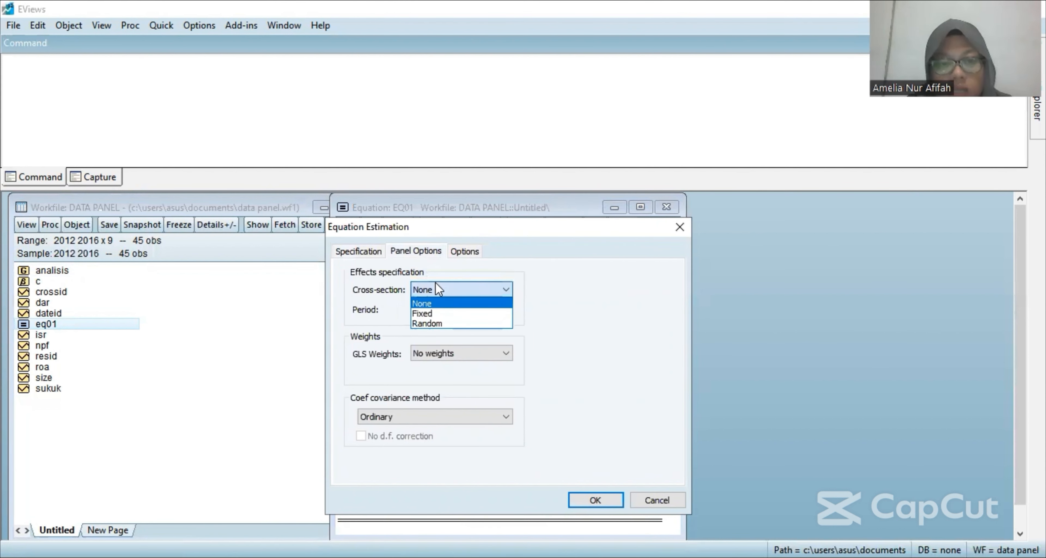
{"action": "left_click", "coordinate": [439, 312]}
{"action": "left_click", "coordinate": [594, 501]}
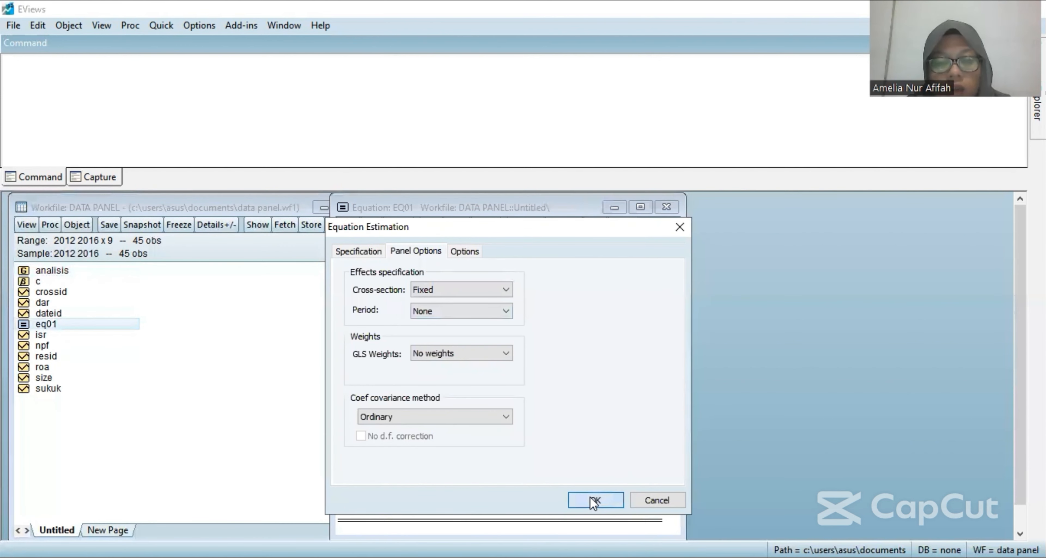
{"action": "scroll", "coordinate": [594, 401], "scroll_direction": "down", "scroll_amount": 1}
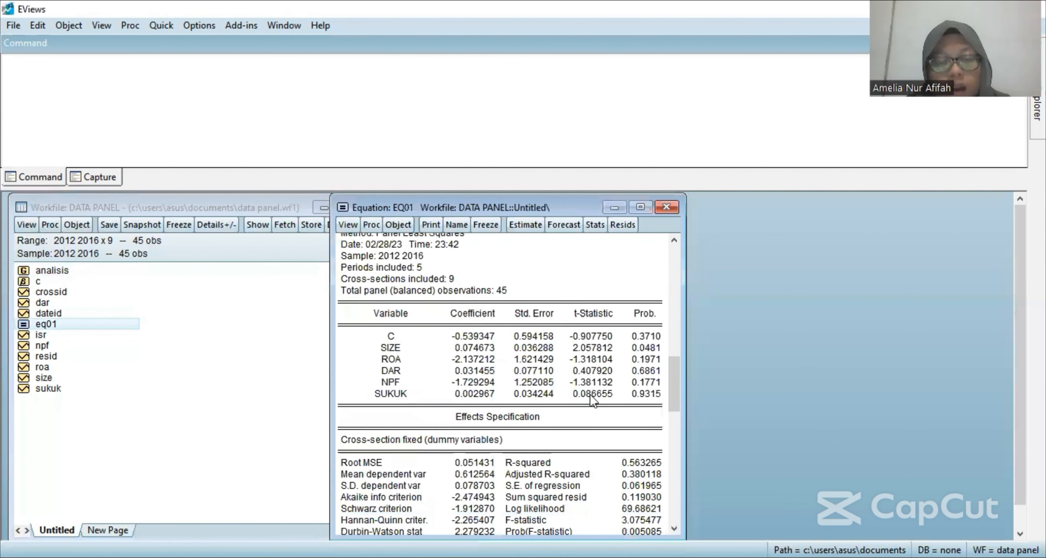
{"action": "scroll", "coordinate": [594, 400], "scroll_direction": "up", "scroll_amount": 1}
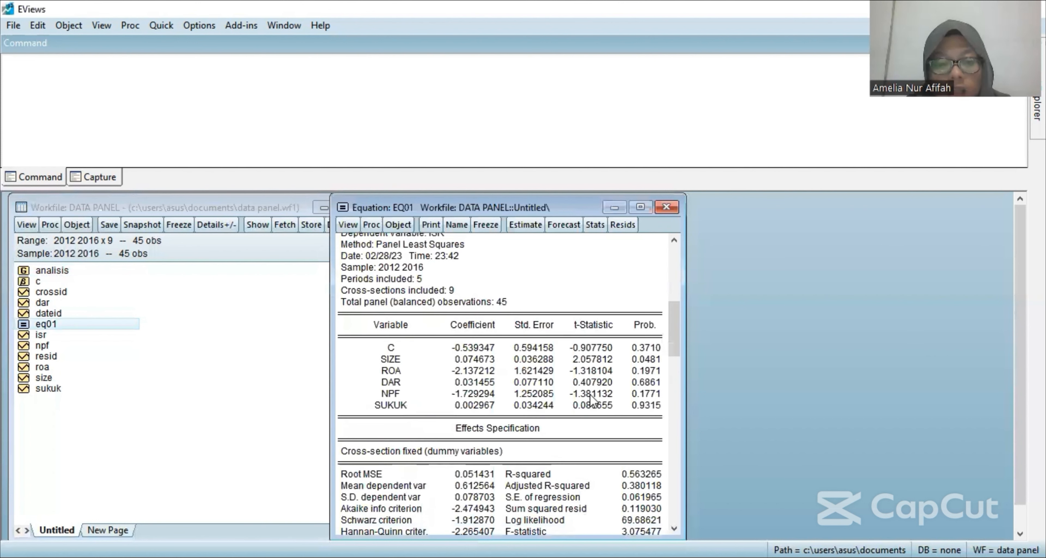
{"action": "scroll", "coordinate": [594, 400], "scroll_direction": "down", "scroll_amount": 1}
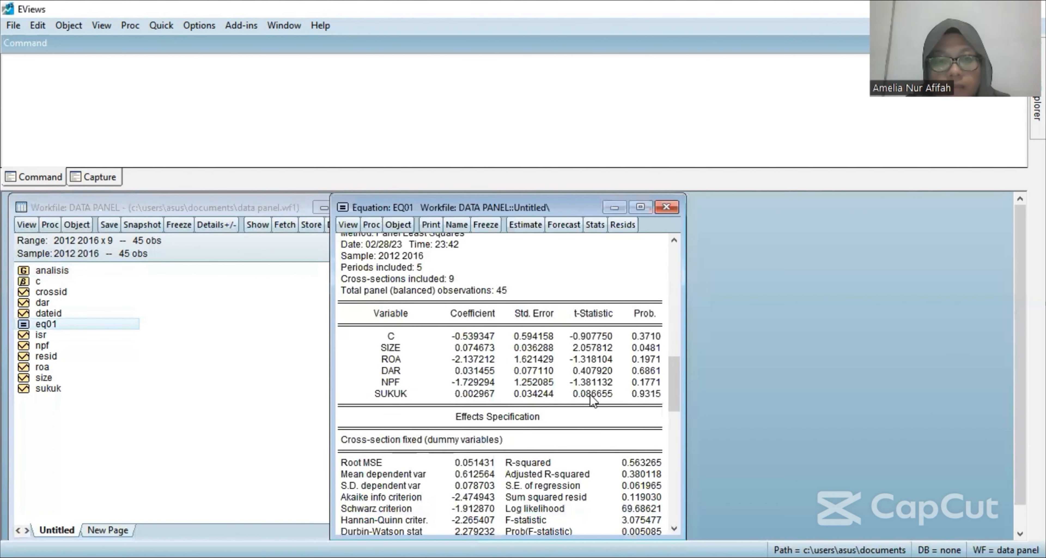
{"action": "left_click", "coordinate": [671, 206]}
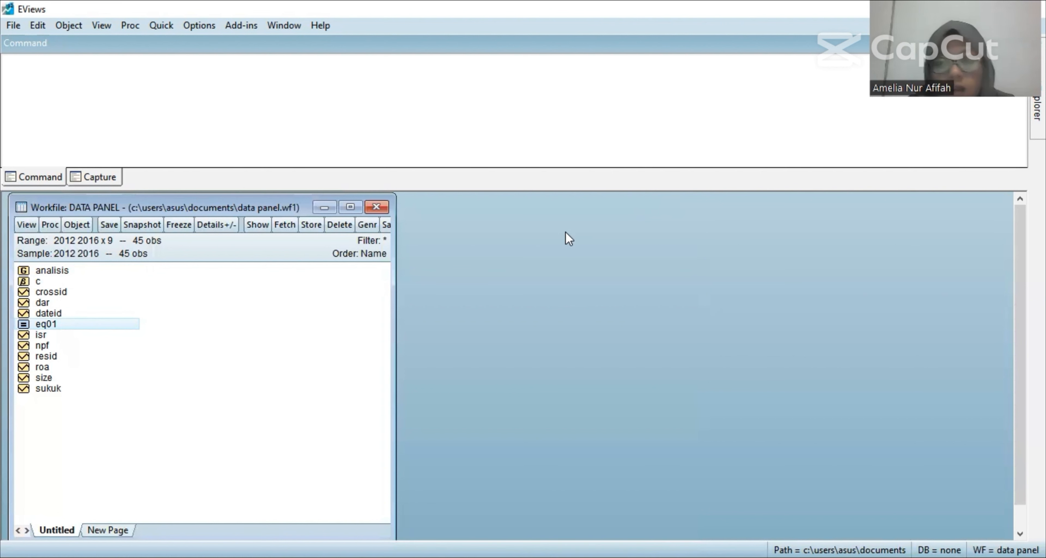
Step: Reopen eq01, estimate it with Random cross-section effects, review the whole output and close the equation
{"action": "left_click", "coordinate": [96, 329]}
{"action": "double_click", "coordinate": [92, 323]}
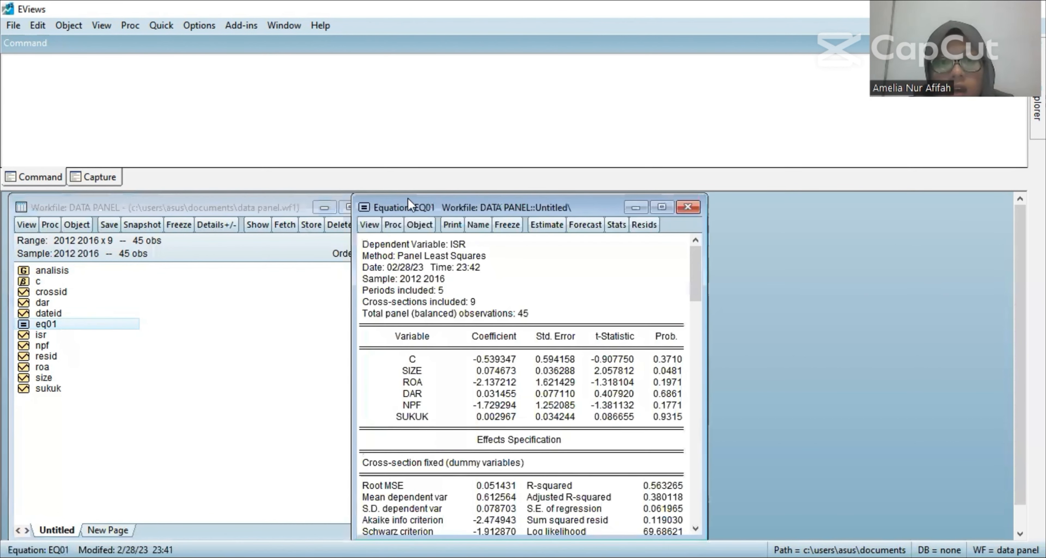
{"action": "left_click", "coordinate": [556, 224]}
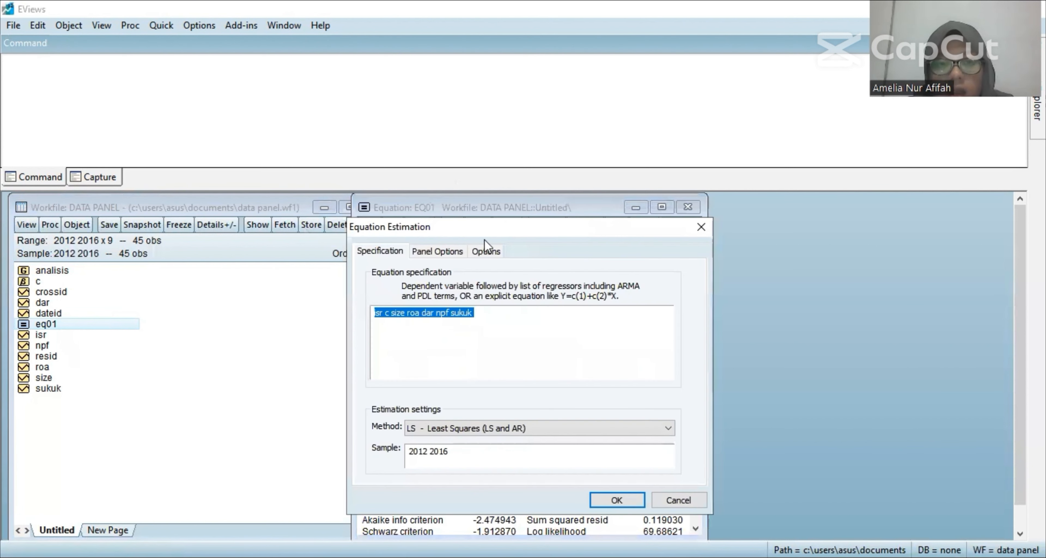
{"action": "left_click", "coordinate": [449, 259]}
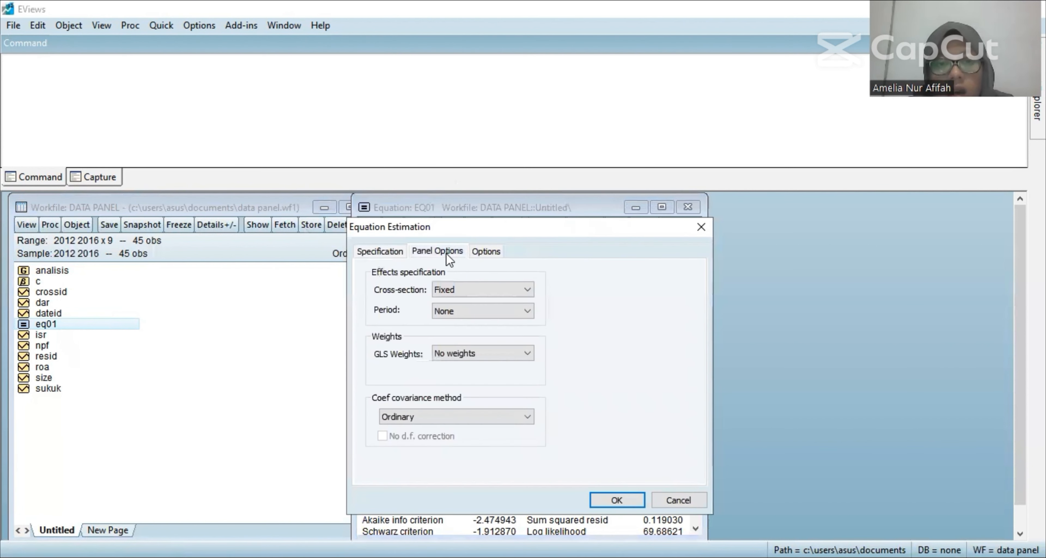
{"action": "left_click", "coordinate": [466, 289]}
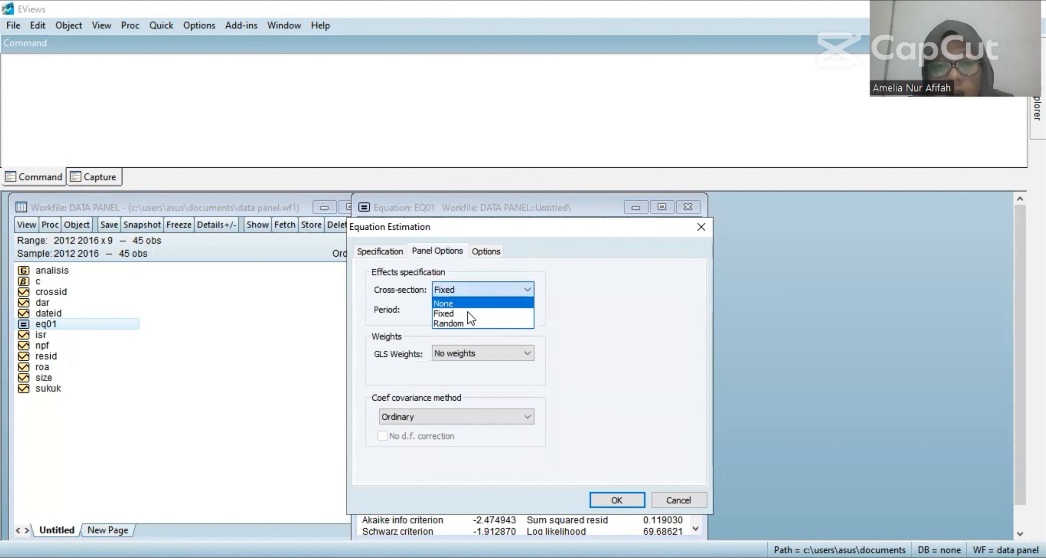
{"action": "left_click", "coordinate": [571, 489]}
{"action": "left_click", "coordinate": [614, 500]}
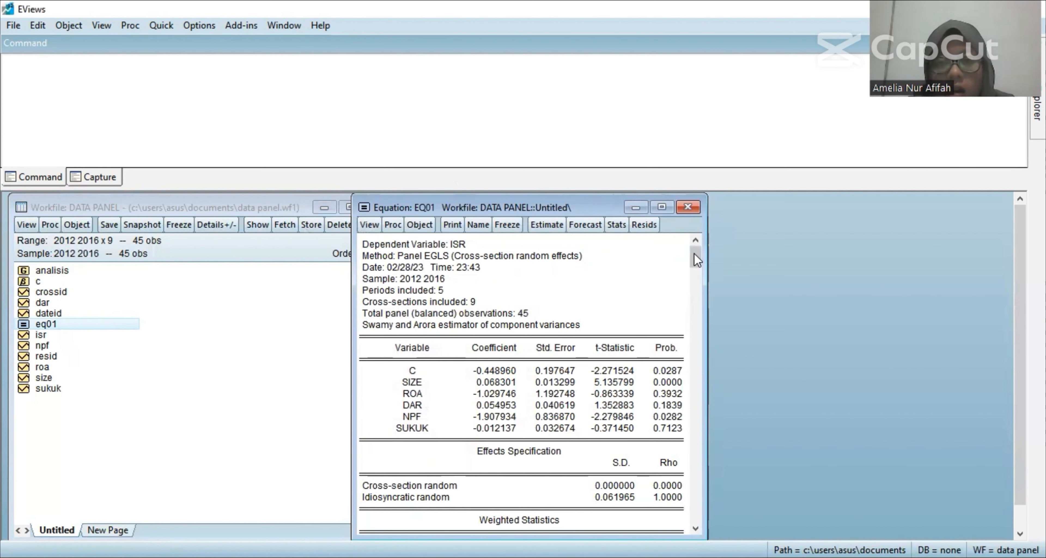
{"action": "left_click_drag", "start_coordinate": [695, 262], "coordinate": [695, 395]}
{"action": "left_click_drag", "start_coordinate": [704, 301], "coordinate": [706, 218]}
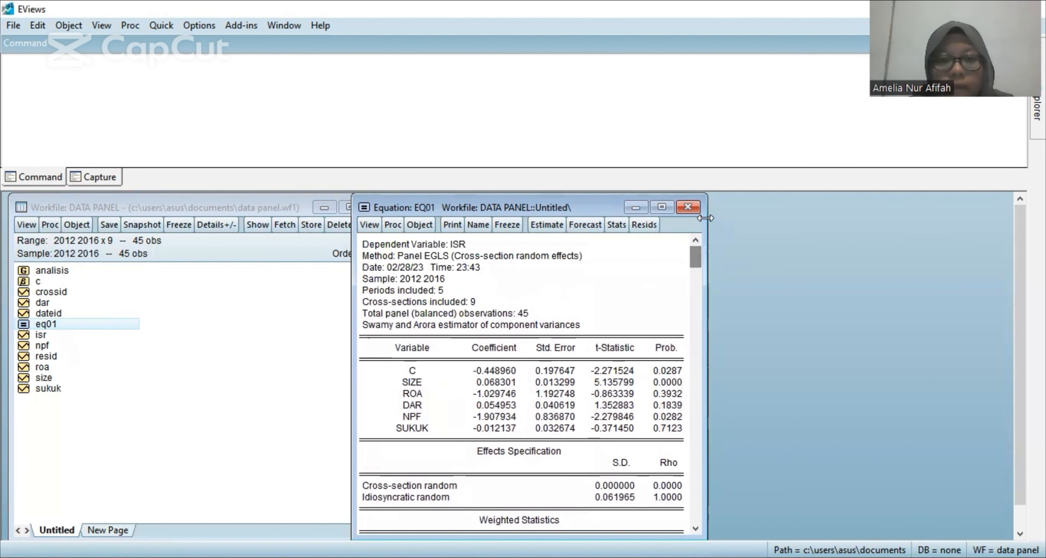
{"action": "left_click", "coordinate": [689, 208]}
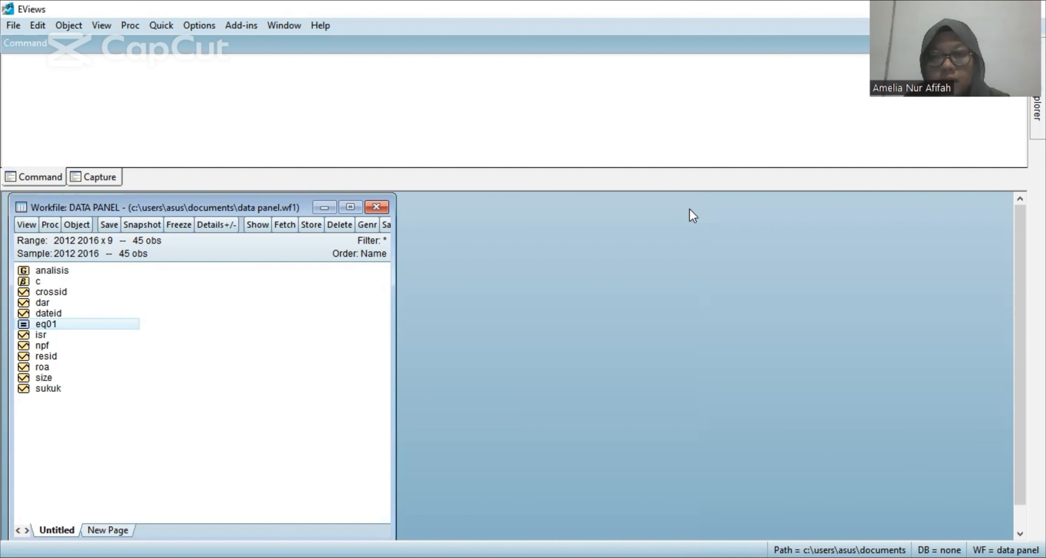
Step: Reopen eq01 and switch its cross-section effects back to Fixed, re-estimating the equation as panel least squares
{"action": "left_click", "coordinate": [499, 66]}
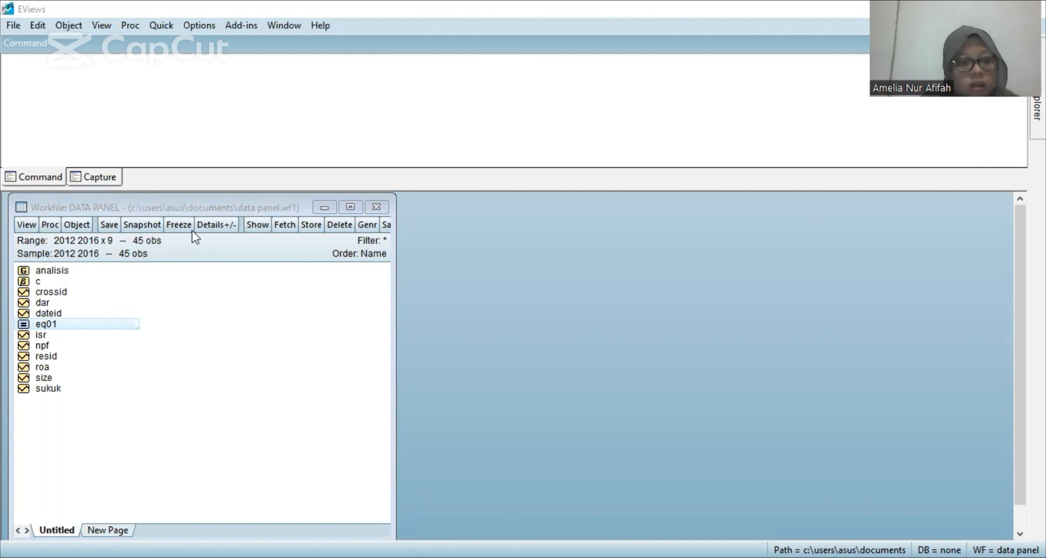
{"action": "left_click", "coordinate": [66, 329]}
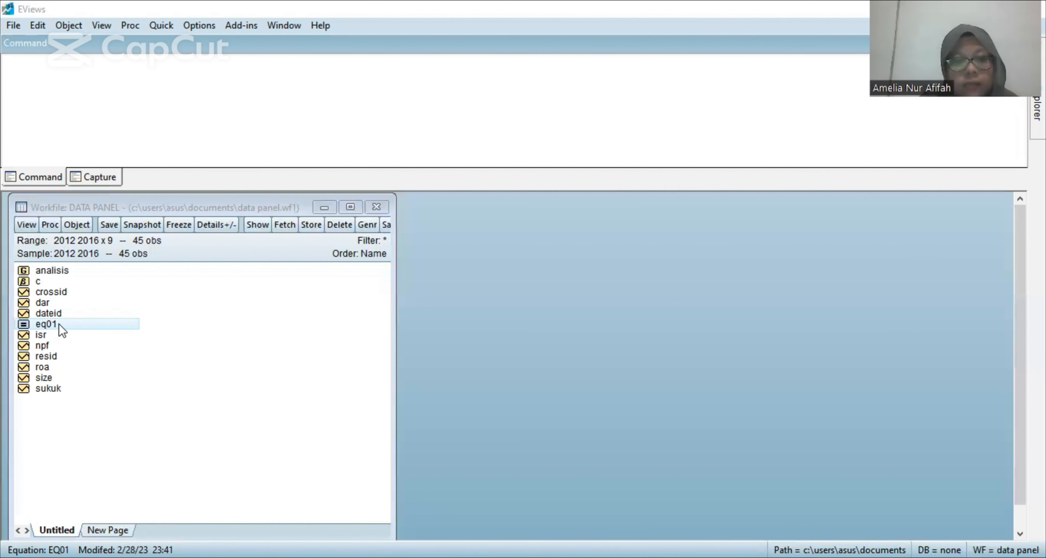
{"action": "double_click", "coordinate": [62, 328]}
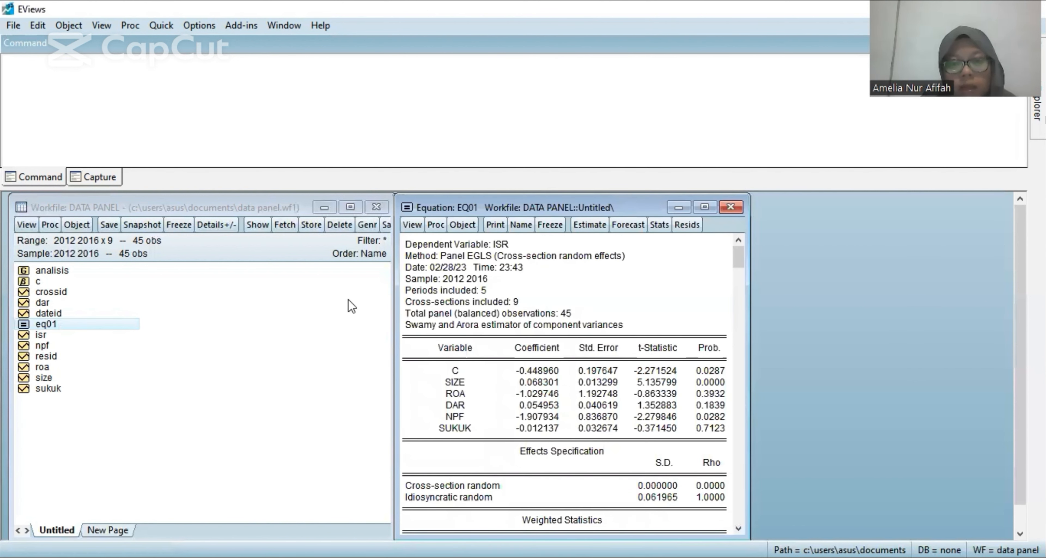
{"action": "left_click", "coordinate": [589, 224]}
{"action": "left_click", "coordinate": [491, 251]}
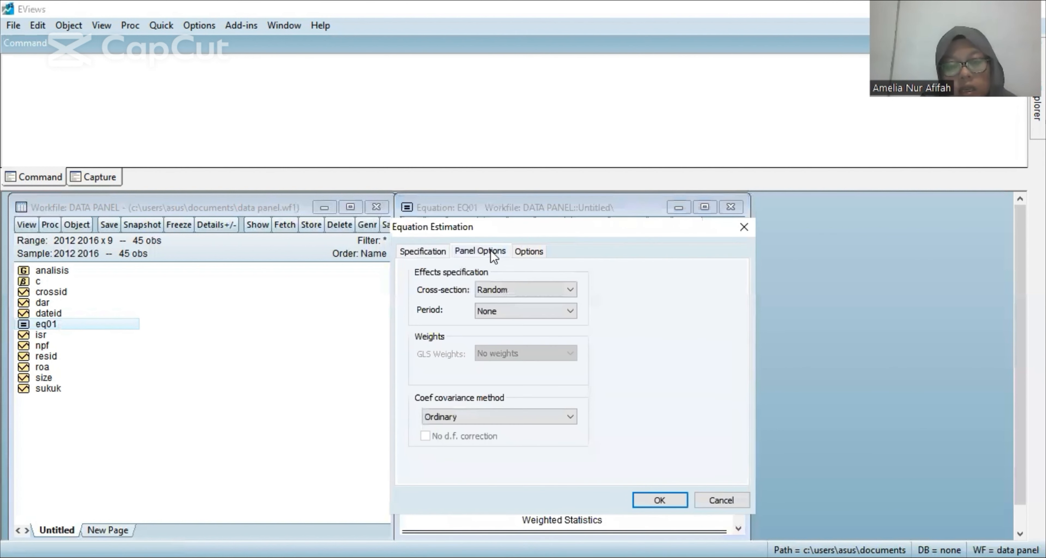
{"action": "left_click", "coordinate": [510, 289]}
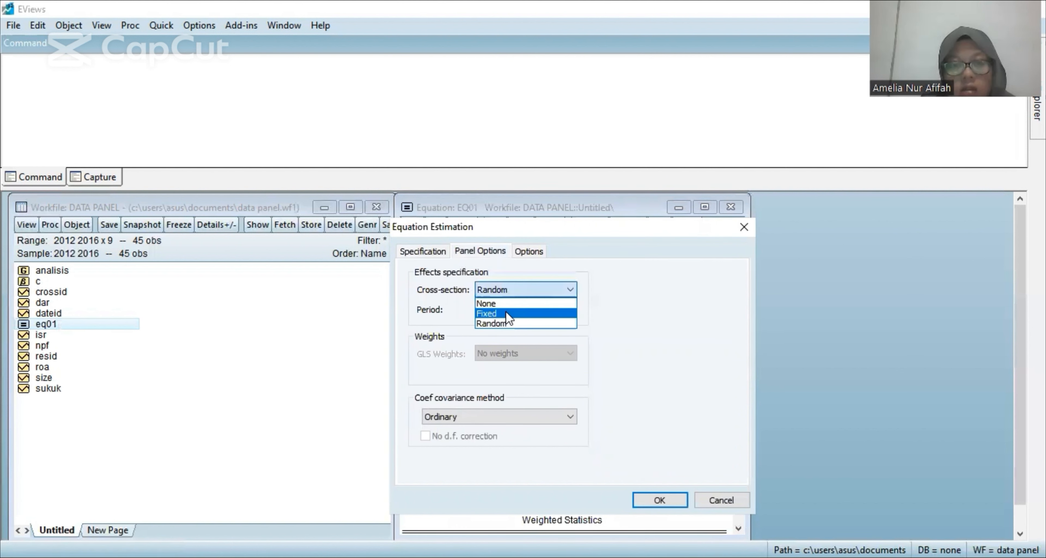
{"action": "left_click", "coordinate": [508, 314]}
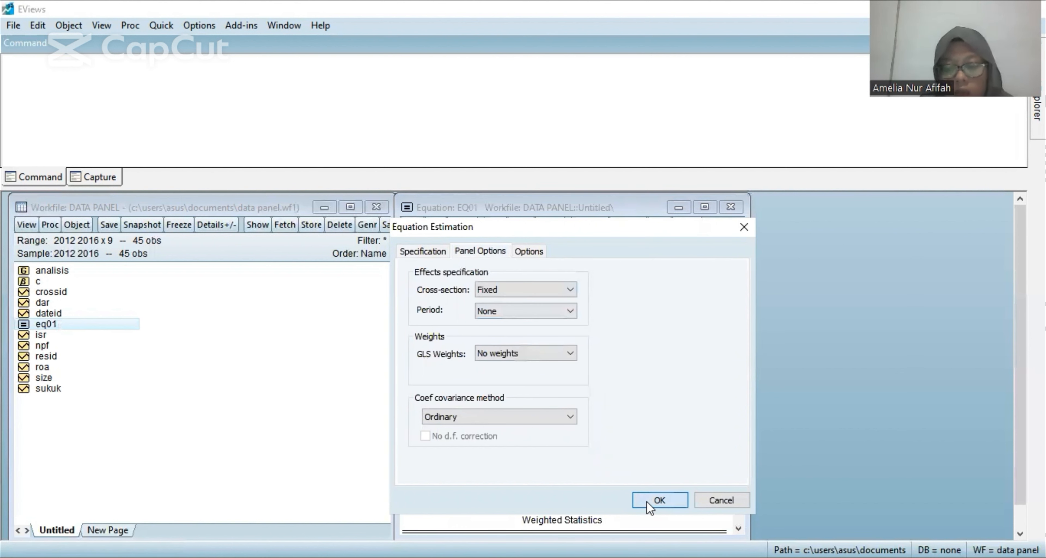
{"action": "left_click", "coordinate": [659, 500]}
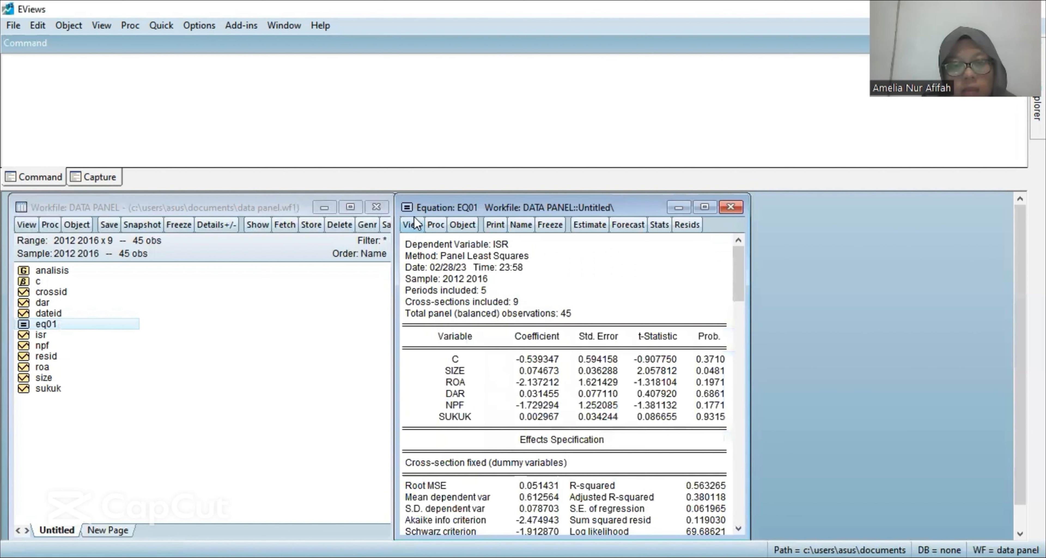
Step: Run the Redundant Fixed Effects - Likelihood Ratio test on eq01, review the test output and close the equation
{"action": "left_click", "coordinate": [411, 225]}
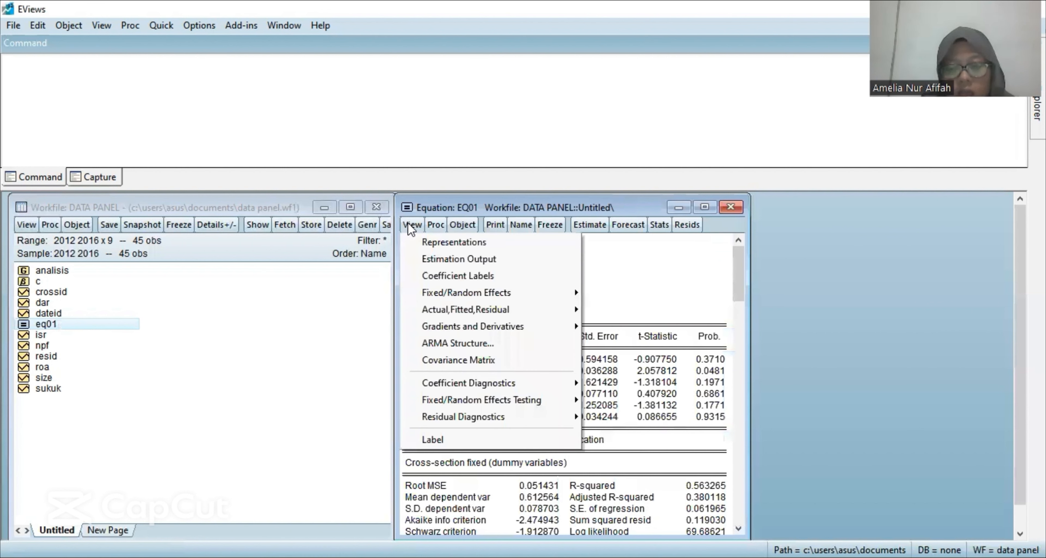
{"action": "mouse_move", "coordinate": [511, 402]}
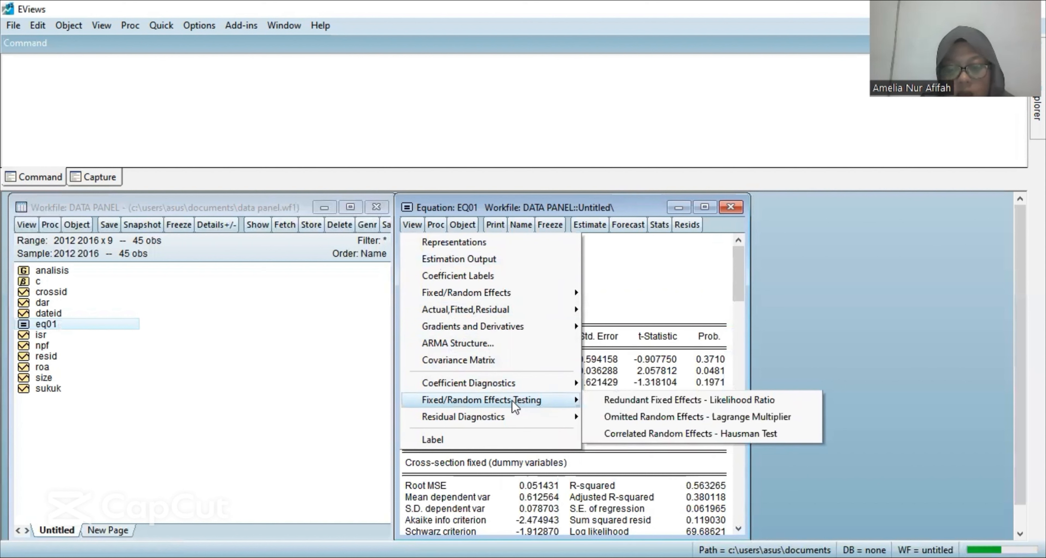
{"action": "left_click", "coordinate": [692, 400]}
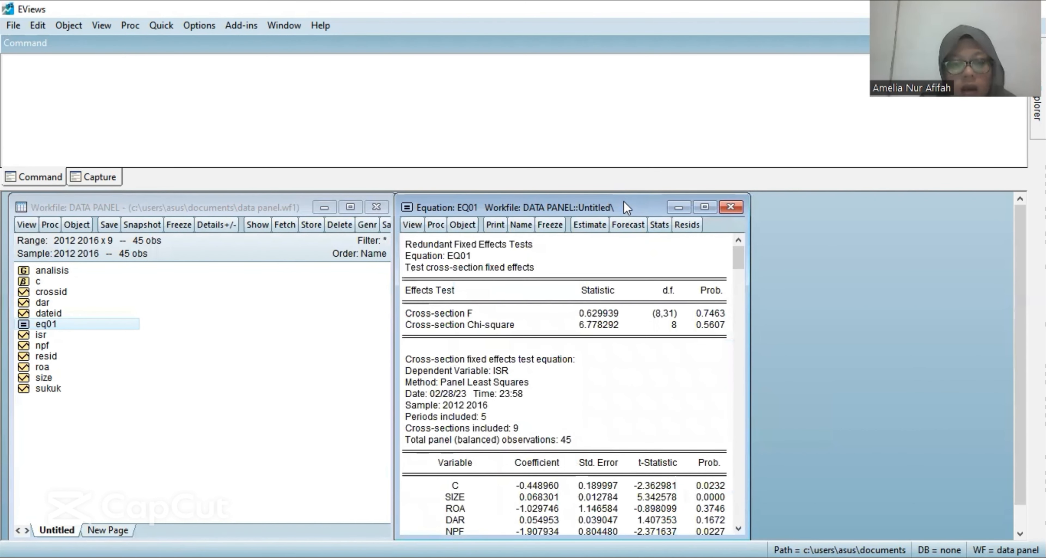
{"action": "left_click_drag", "start_coordinate": [626, 204], "coordinate": [614, 200]}
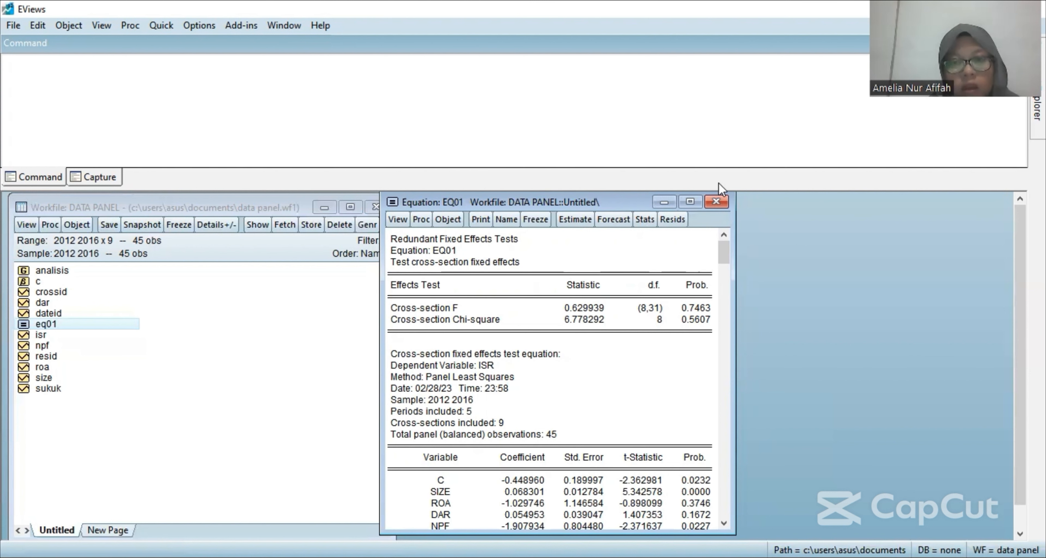
{"action": "left_click", "coordinate": [717, 202]}
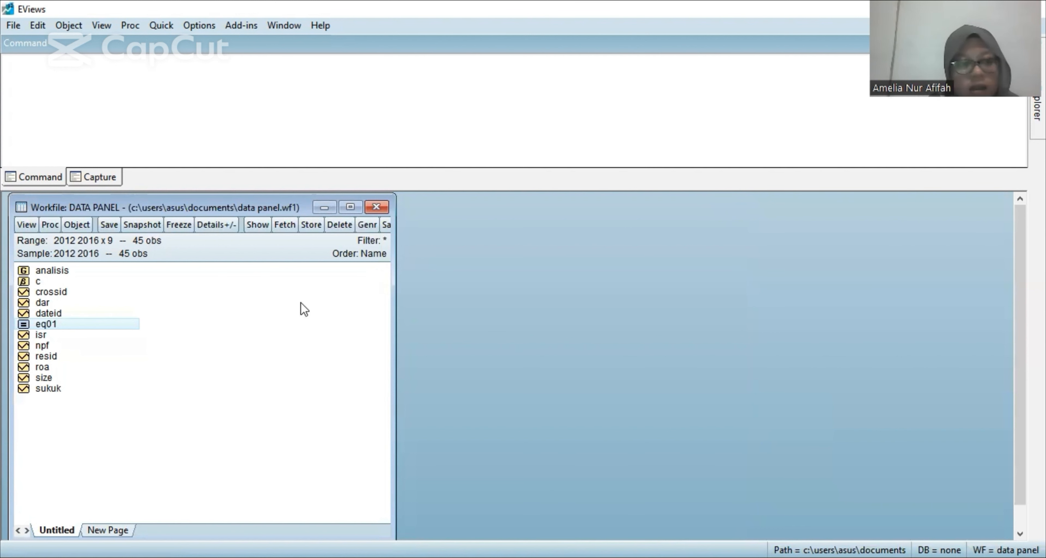
Step: Open eq01 again and re-estimate it with the cross-section effects changed from Fixed to Random
{"action": "double_click", "coordinate": [60, 325]}
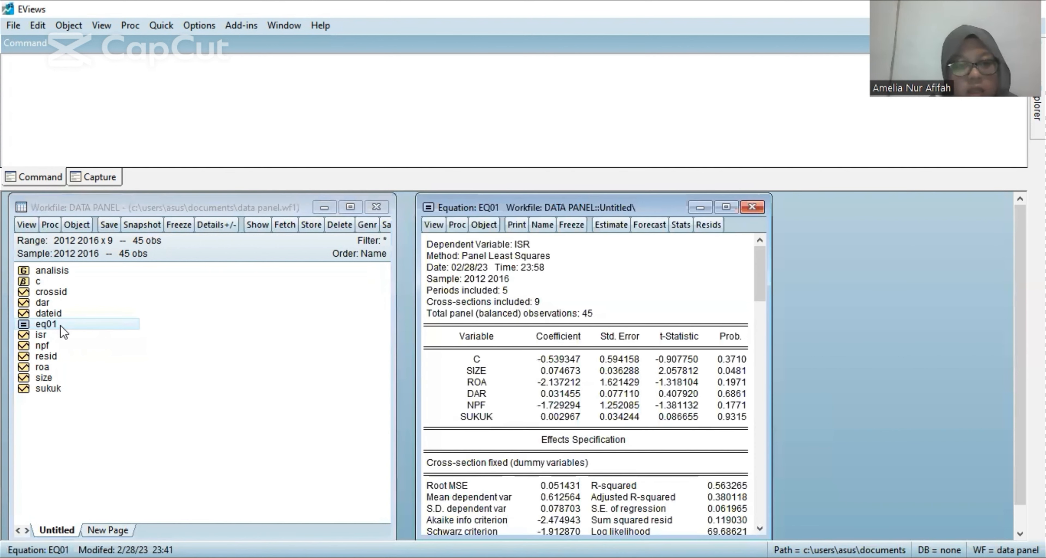
{"action": "left_click", "coordinate": [609, 226]}
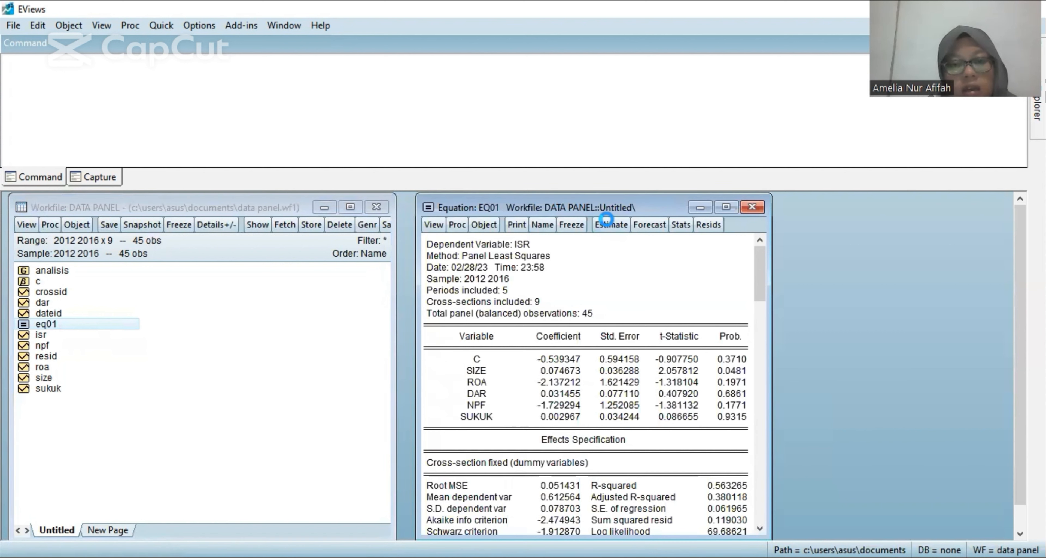
{"action": "left_click", "coordinate": [490, 251]}
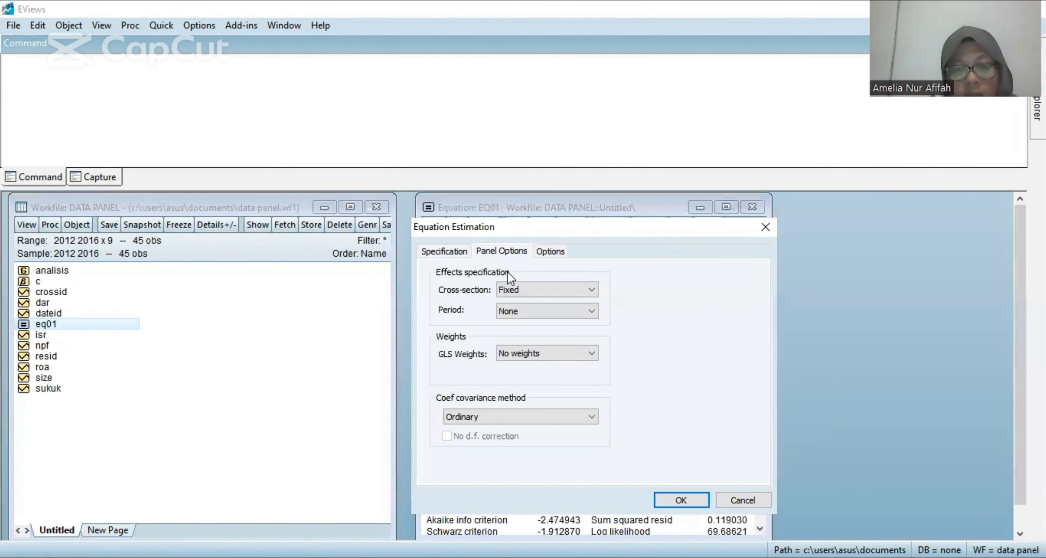
{"action": "left_click", "coordinate": [528, 291]}
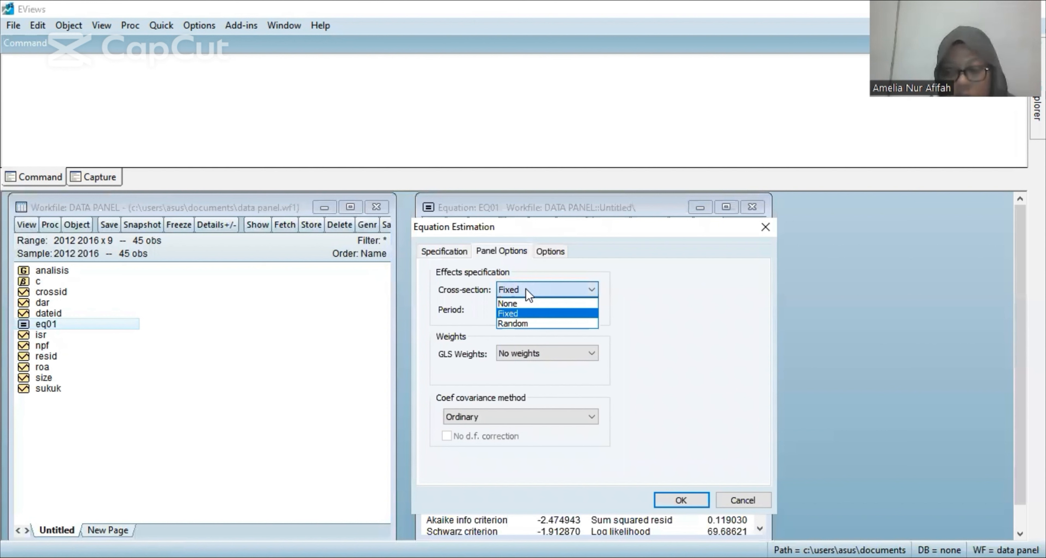
{"action": "left_click", "coordinate": [514, 324]}
{"action": "left_click", "coordinate": [669, 497]}
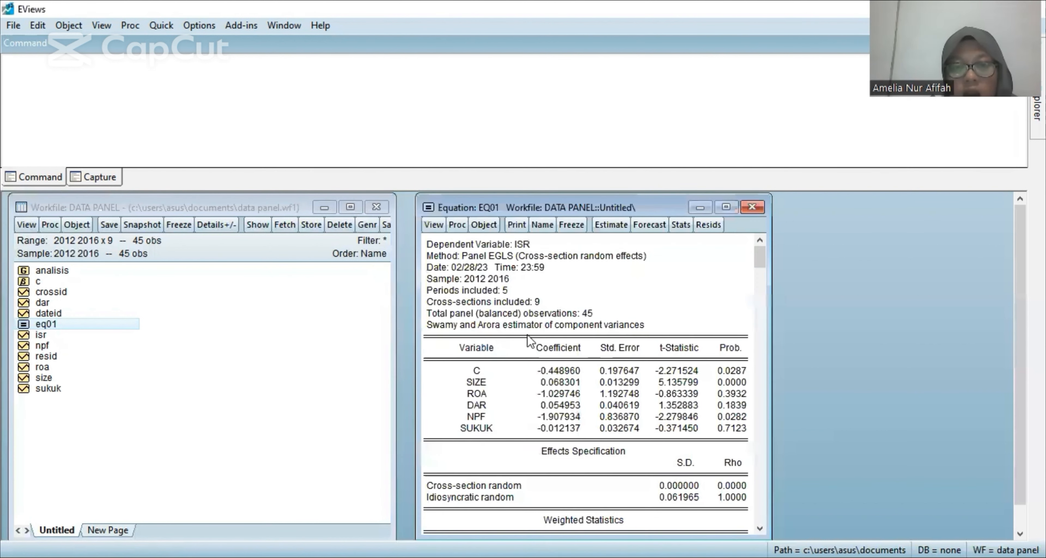
Step: Run the Correlated Random Effects - Hausman Test on the random effects estimate of eq01
{"action": "left_click", "coordinate": [435, 223]}
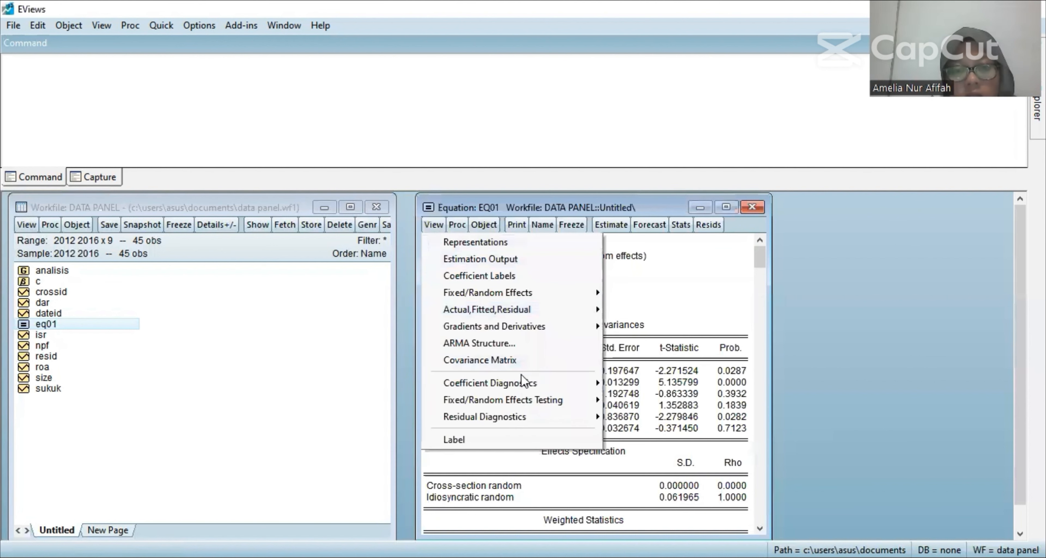
{"action": "mouse_move", "coordinate": [526, 398]}
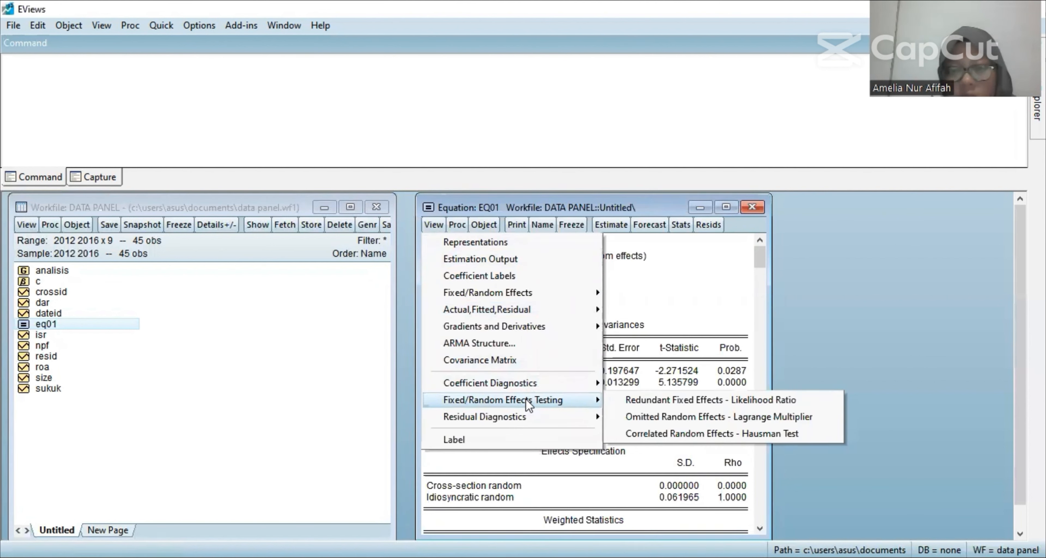
{"action": "left_click", "coordinate": [665, 434]}
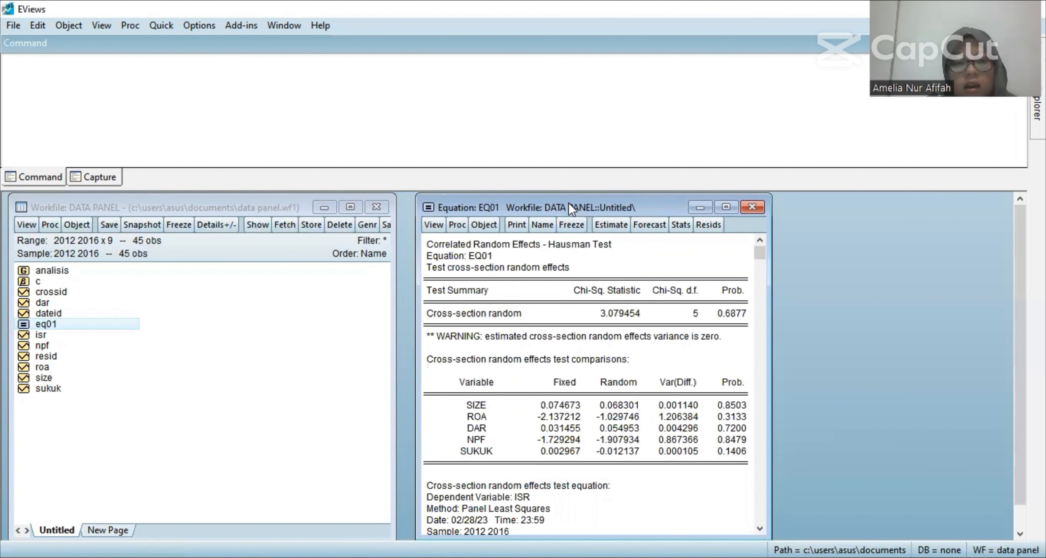
Step: Close the Hausman test output and re-estimate eq01 with the cross-section effects changed from Random to None
{"action": "left_click_drag", "start_coordinate": [569, 205], "coordinate": [529, 205]}
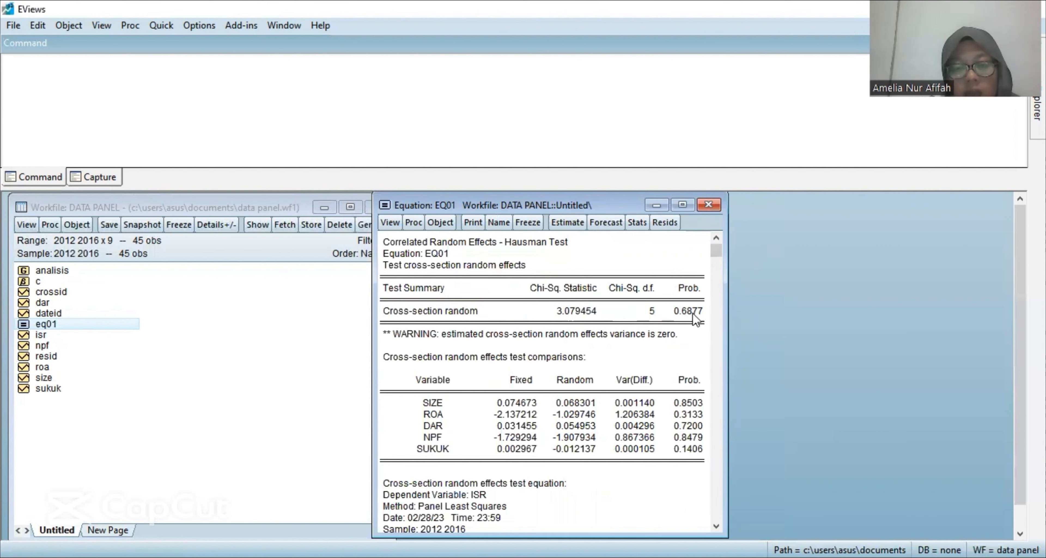
{"action": "left_click", "coordinate": [710, 204]}
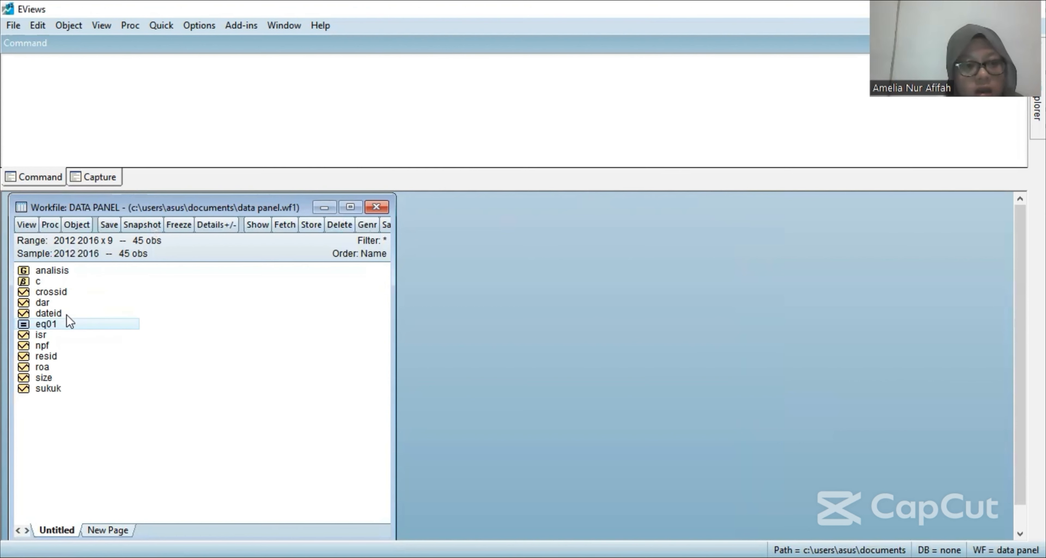
{"action": "double_click", "coordinate": [61, 321]}
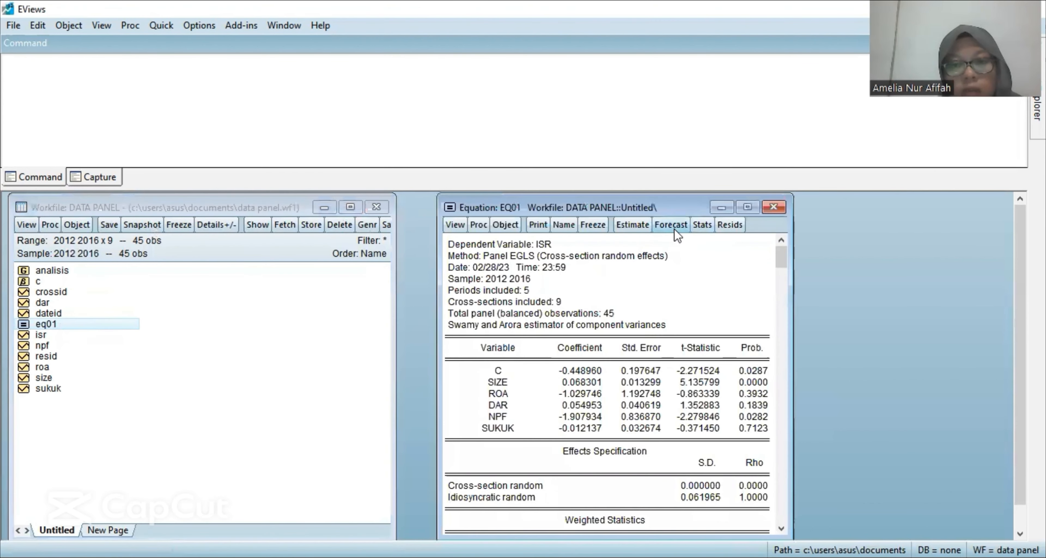
{"action": "left_click", "coordinate": [632, 225]}
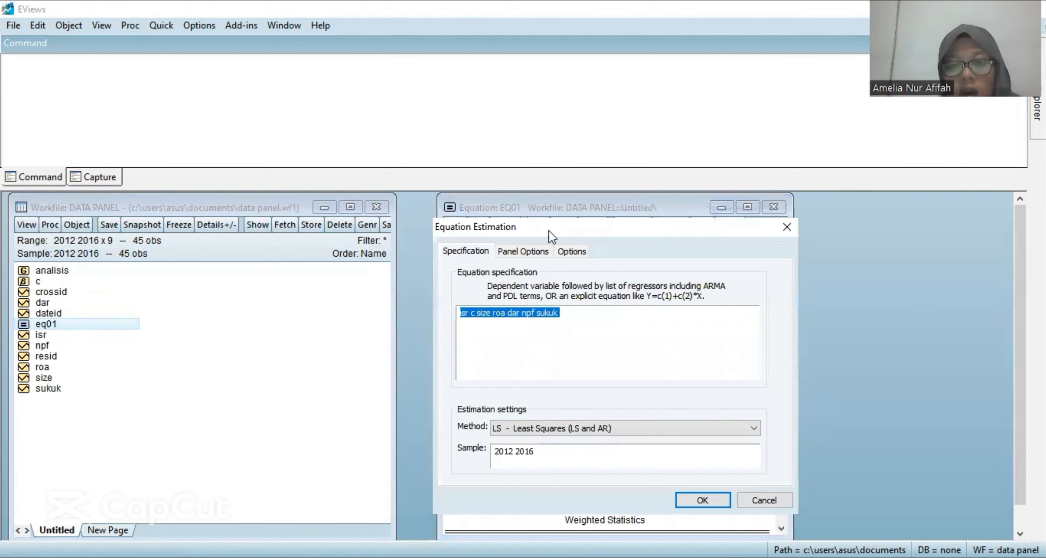
{"action": "left_click", "coordinate": [529, 252]}
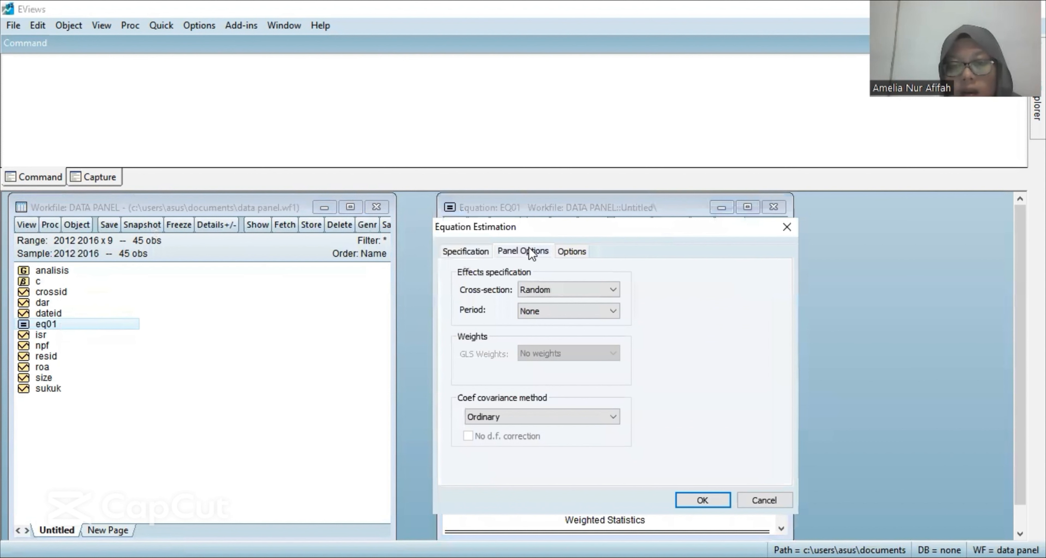
{"action": "left_click", "coordinate": [544, 291]}
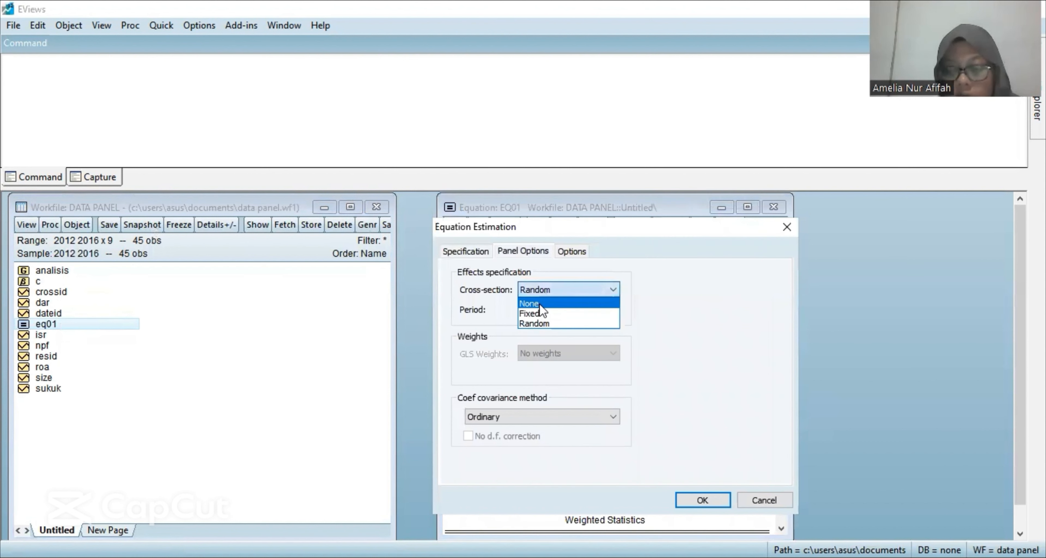
{"action": "left_click", "coordinate": [539, 304]}
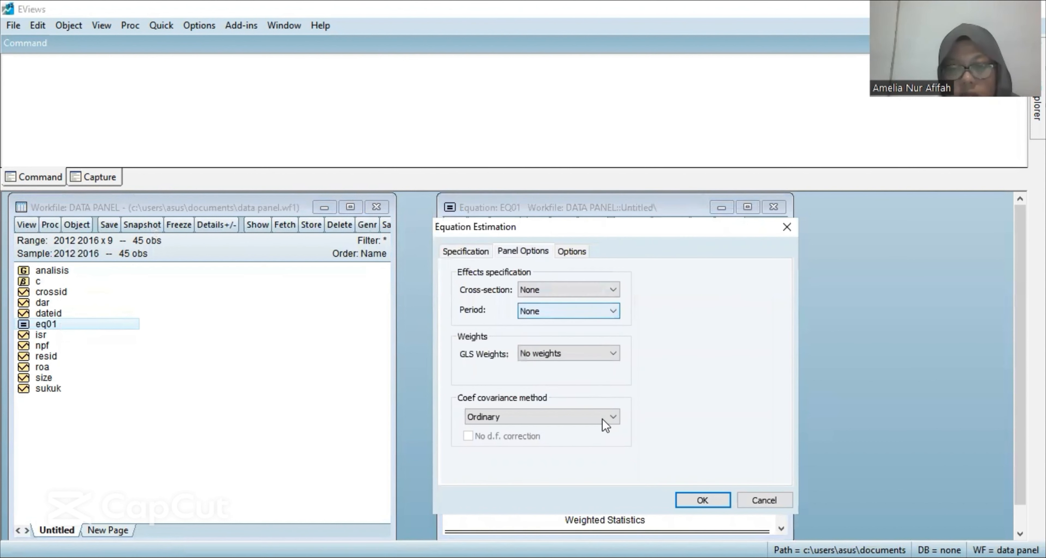
{"action": "left_click", "coordinate": [703, 500]}
Step: Run the Omitted Random Effects - Lagrange Multiplier test on the common effects estimate of eq01, review it and close the equation
{"action": "left_click", "coordinate": [454, 224]}
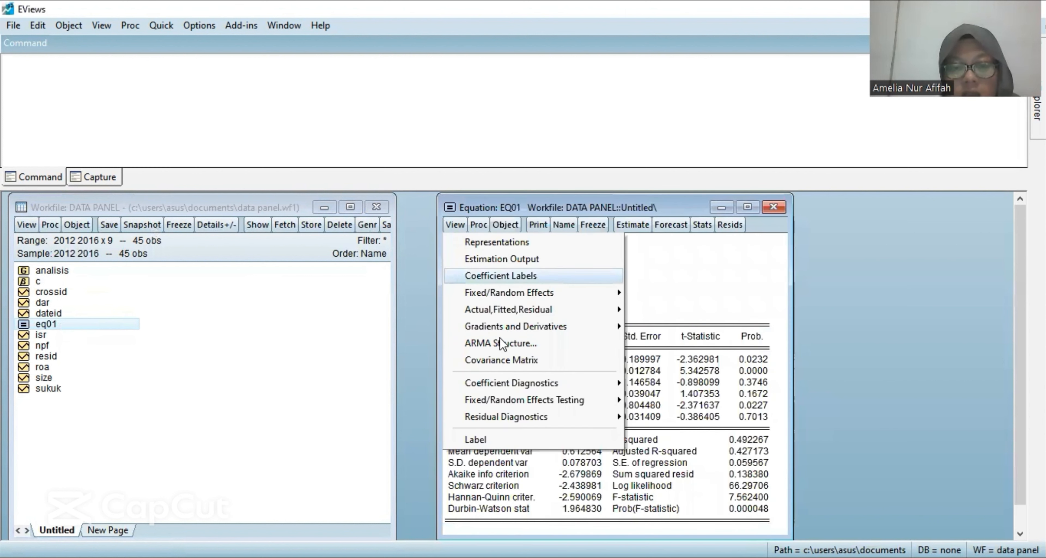
{"action": "mouse_move", "coordinate": [537, 405]}
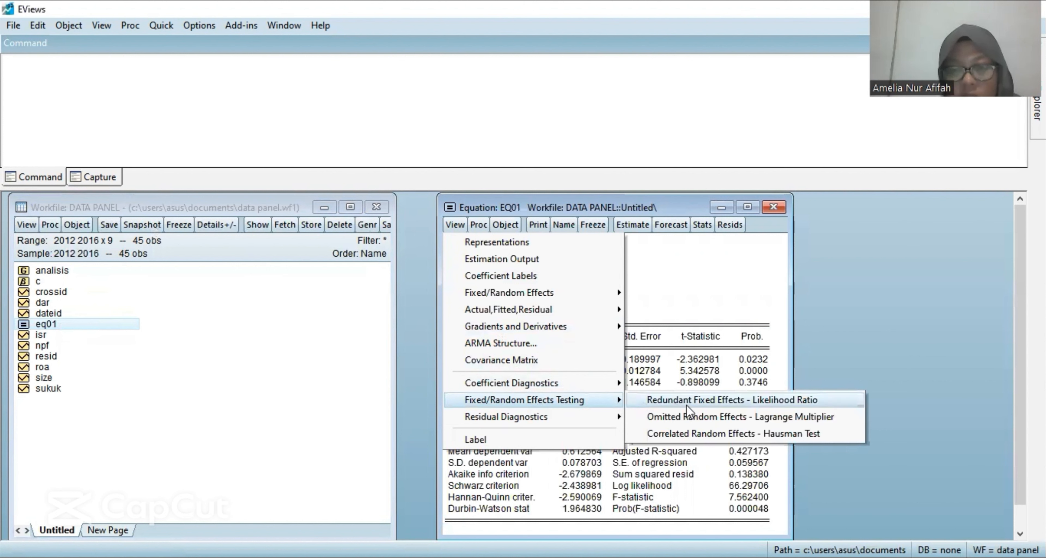
{"action": "left_click", "coordinate": [694, 417]}
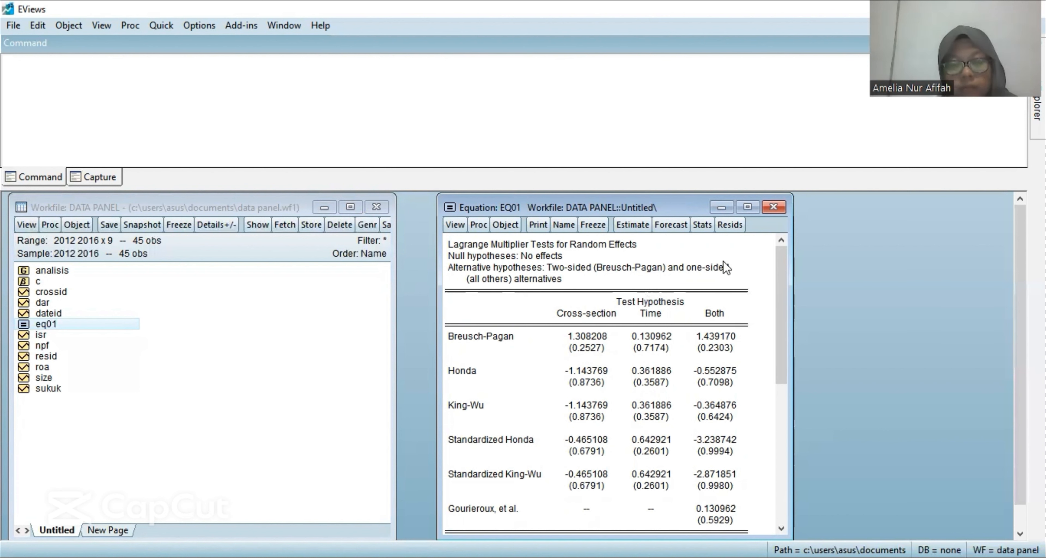
{"action": "left_click", "coordinate": [773, 207]}
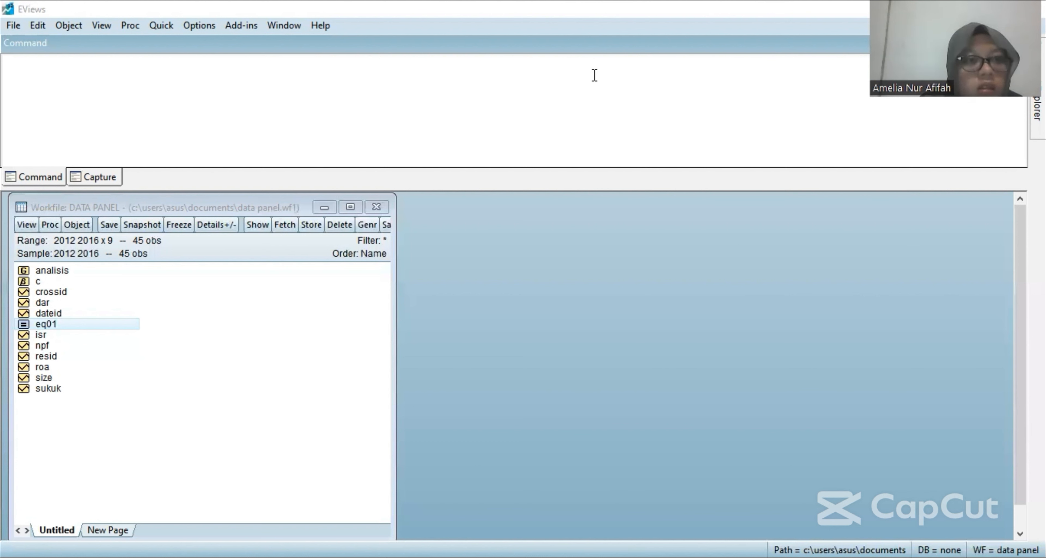
Step: Compute the group correlations for the series isr, size, roa, dar, npf and sukuk
{"action": "left_click", "coordinate": [161, 25]}
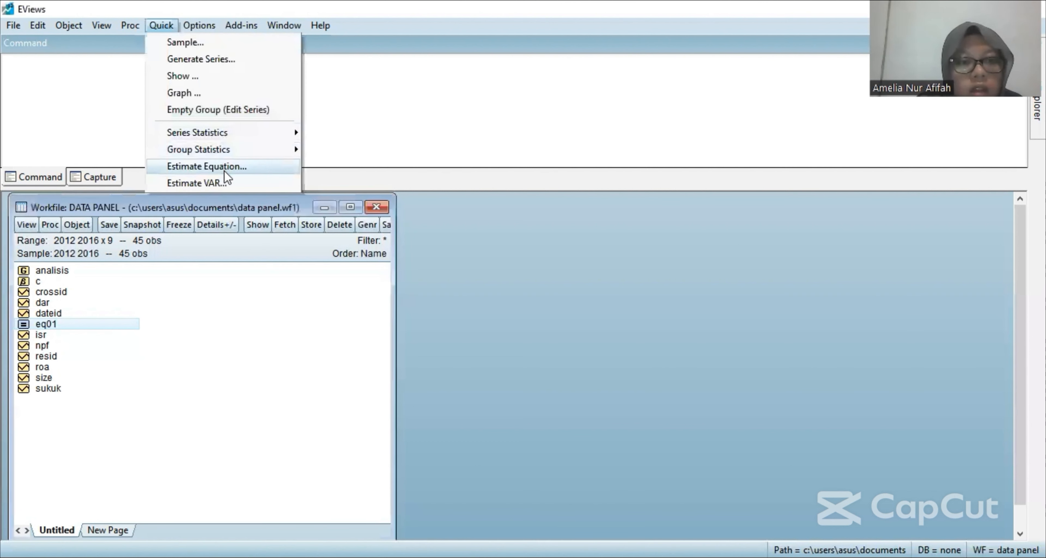
{"action": "mouse_move", "coordinate": [229, 154]}
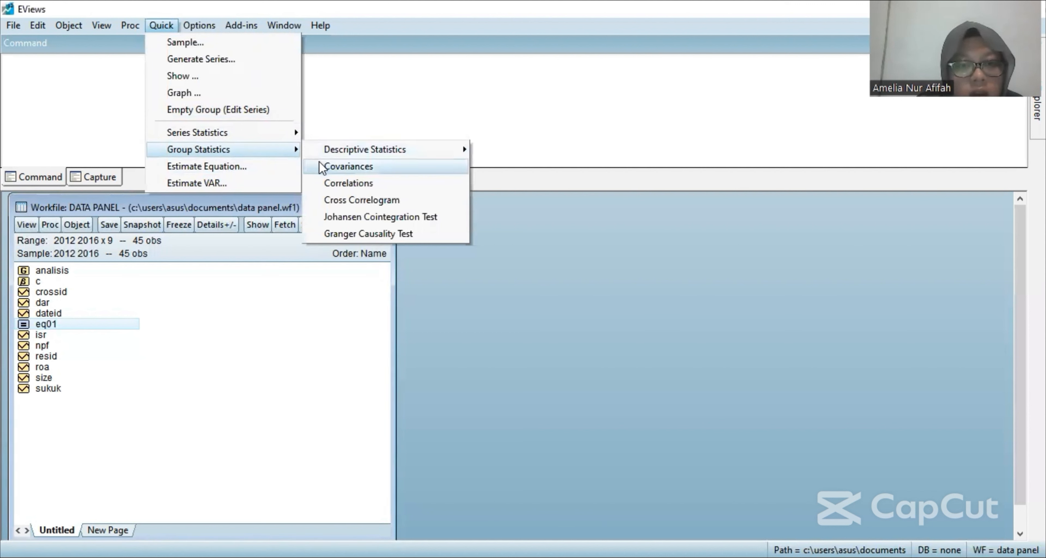
{"action": "left_click", "coordinate": [332, 183]}
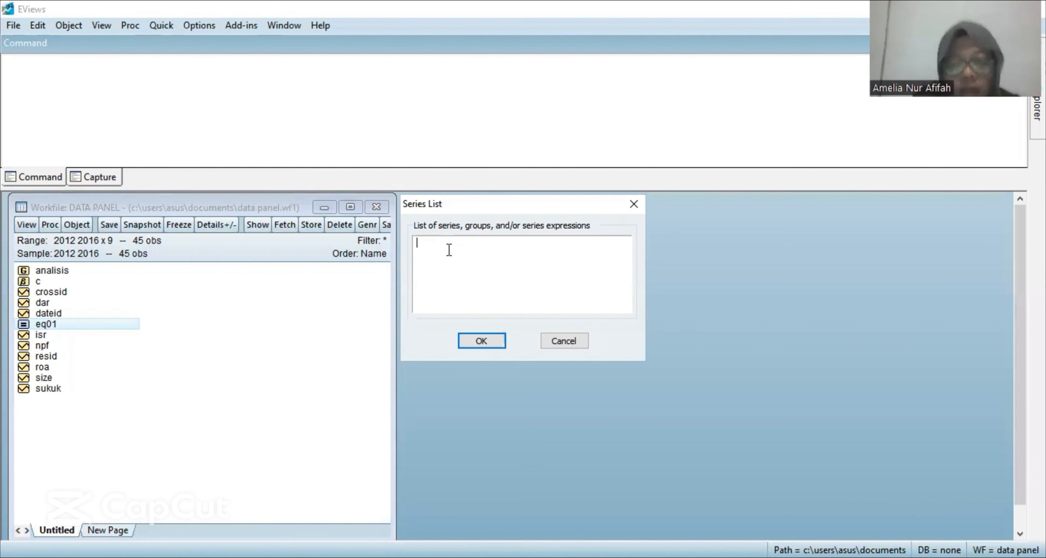
{"action": "type", "text": "isr si"}
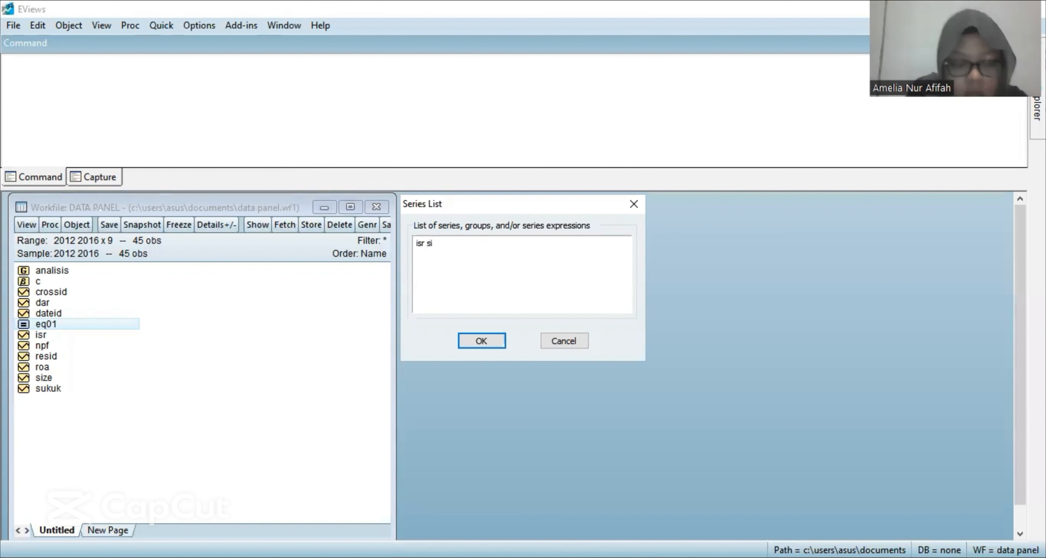
{"action": "type", "text": "ze"}
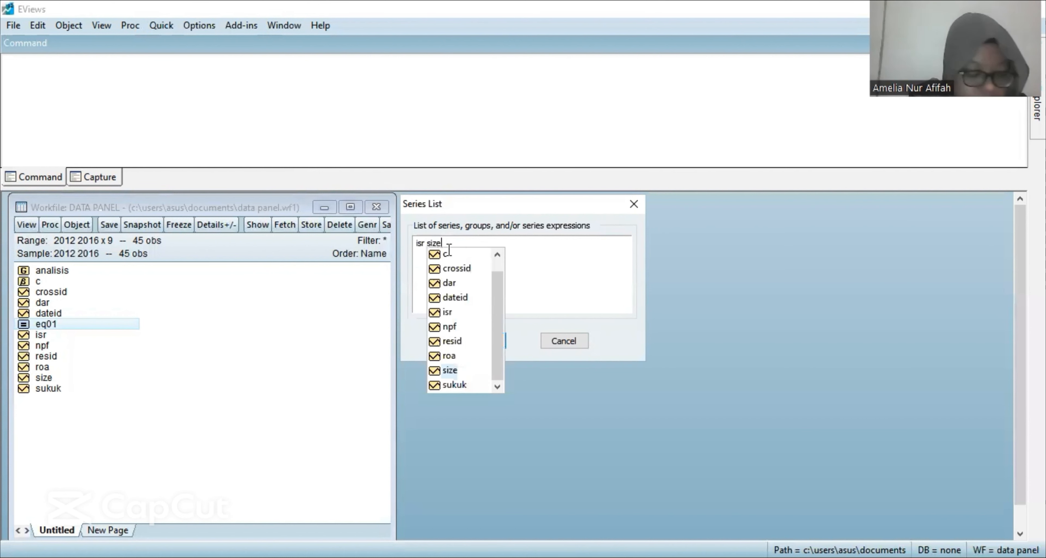
{"action": "type", "text": " roa"}
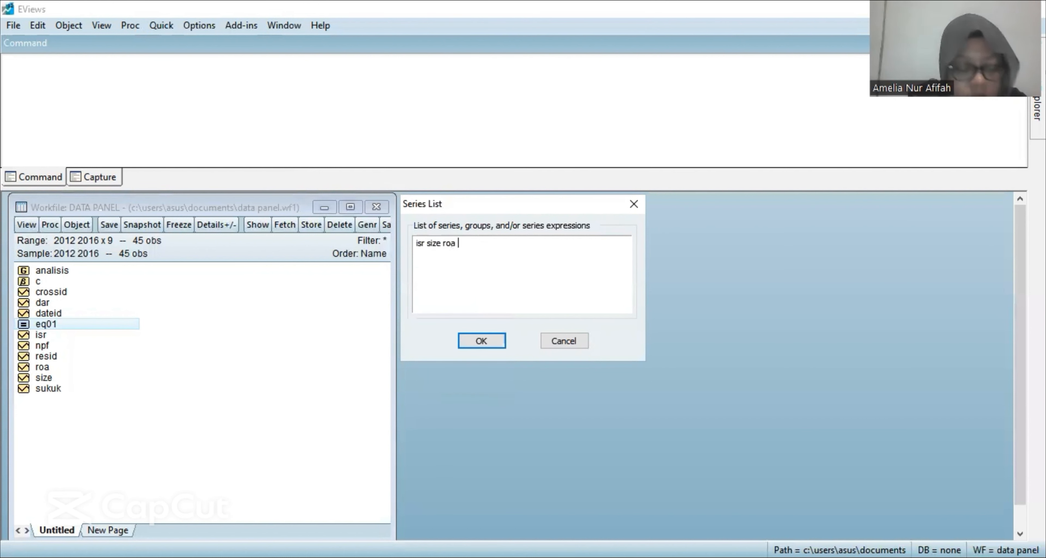
{"action": "type", "text": " dar "}
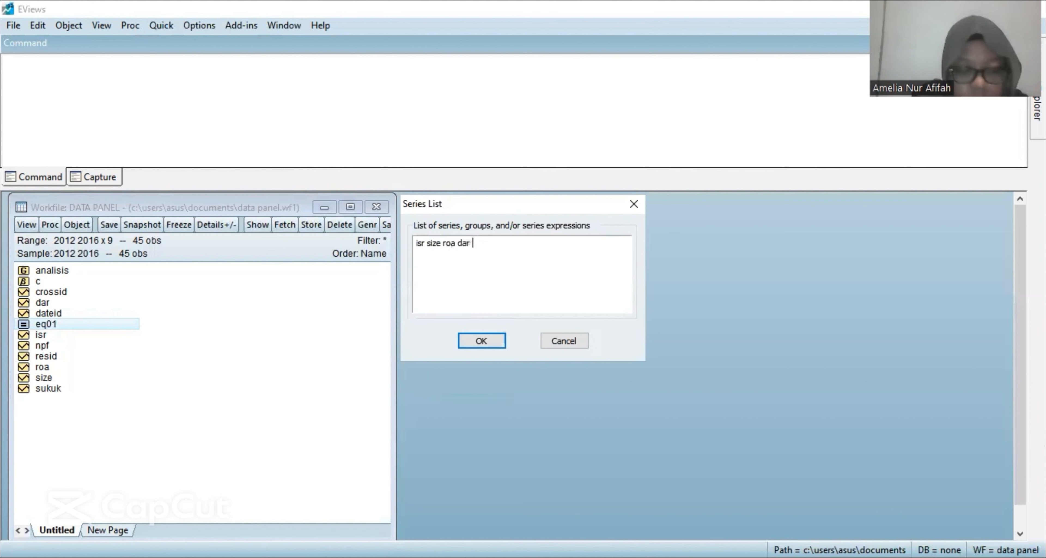
{"action": "type", "text": "npf sukuk"}
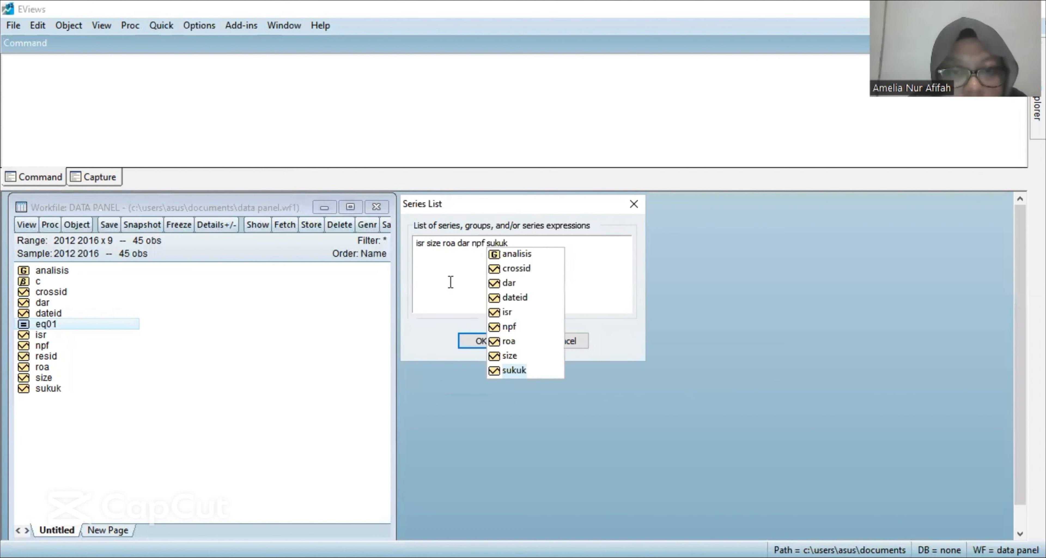
{"action": "left_click", "coordinate": [478, 337]}
{"action": "left_click", "coordinate": [478, 336]}
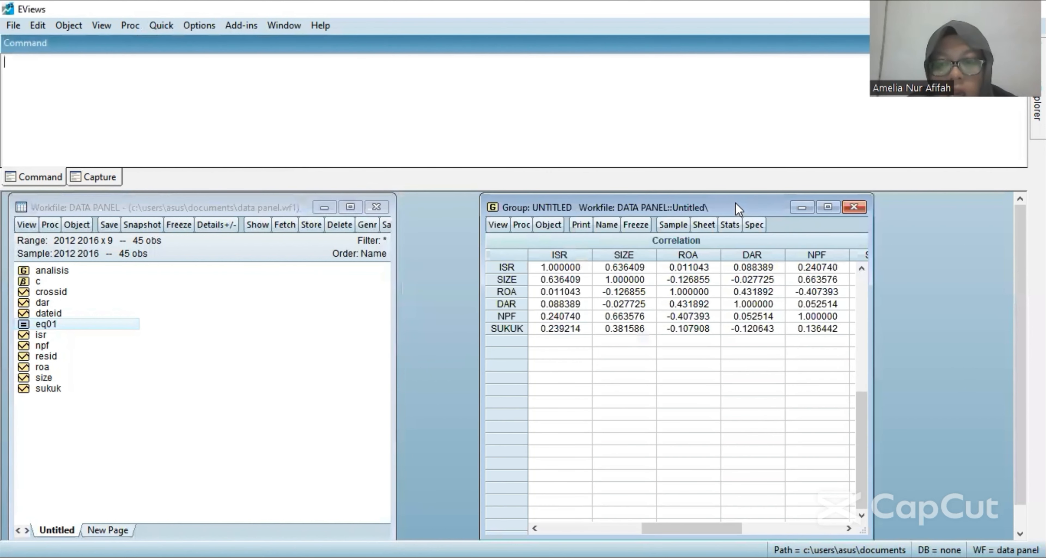
Step: Review the correlation matrix and close it, deleting the untitled group
{"action": "left_click_drag", "start_coordinate": [730, 203], "coordinate": [687, 202]}
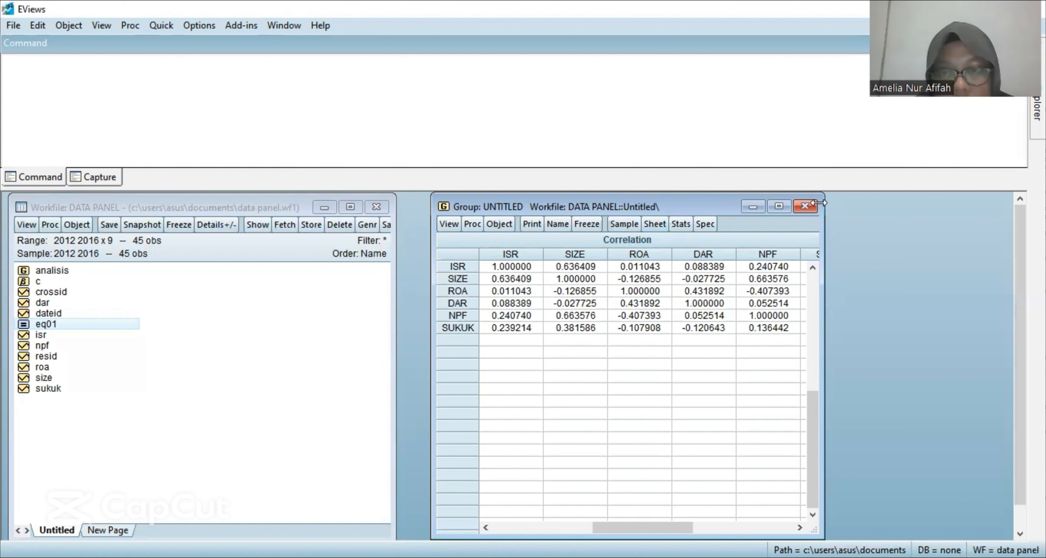
{"action": "left_click", "coordinate": [805, 206]}
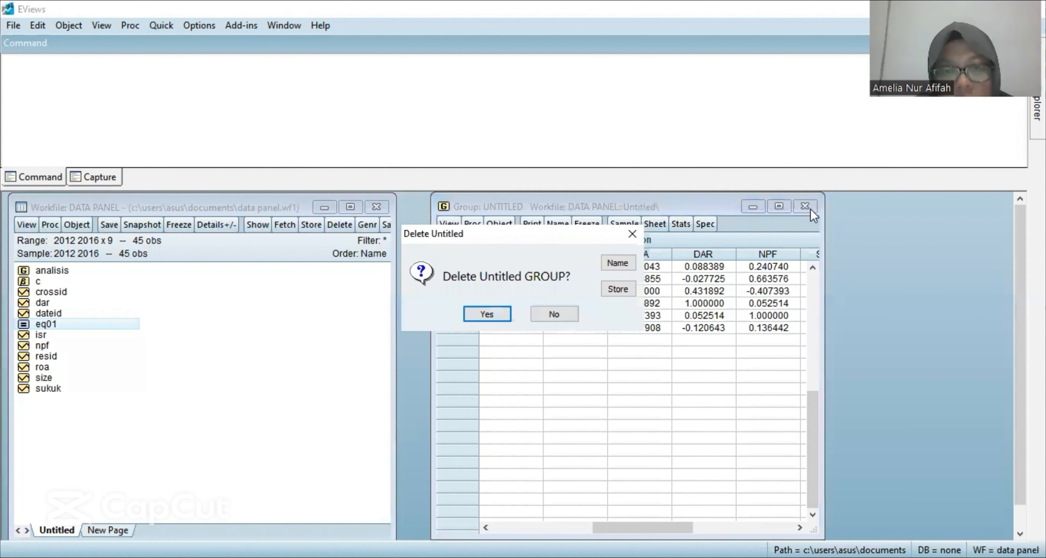
{"action": "left_click", "coordinate": [498, 315]}
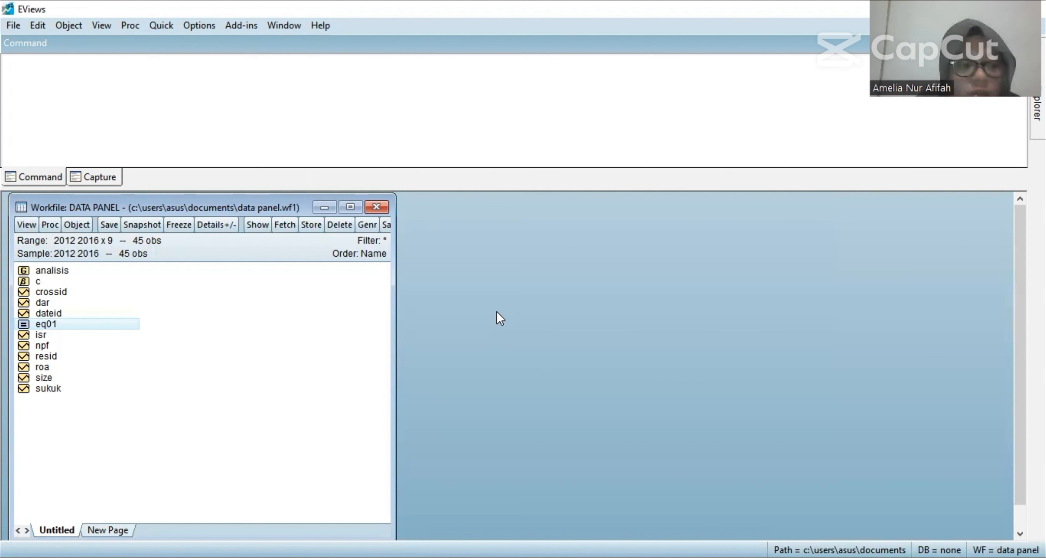
Step: Reopen eq01, run the residual Cross-section Dependence Test on it, review the result and close the equation
{"action": "double_click", "coordinate": [80, 321]}
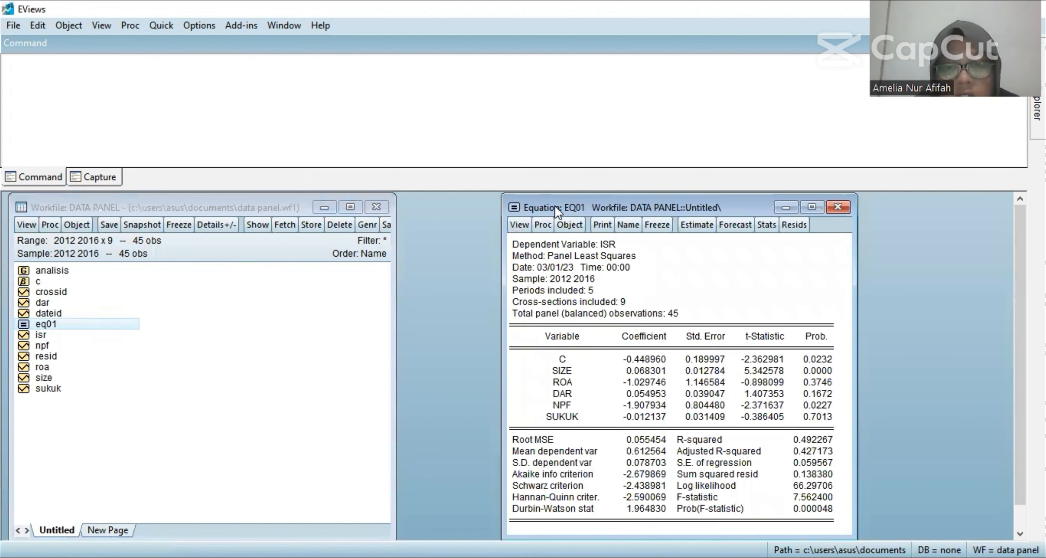
{"action": "left_click", "coordinate": [517, 224]}
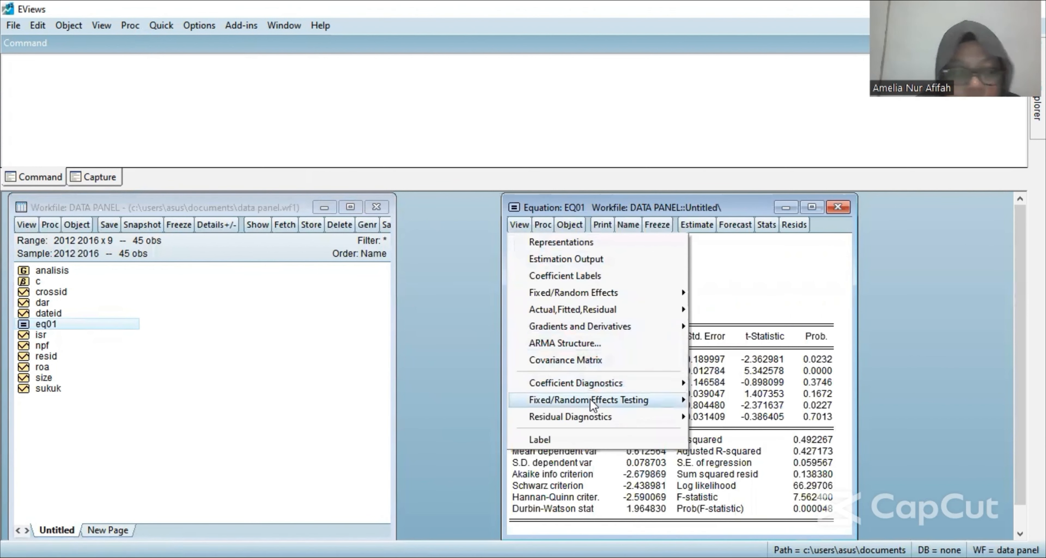
{"action": "mouse_move", "coordinate": [591, 398]}
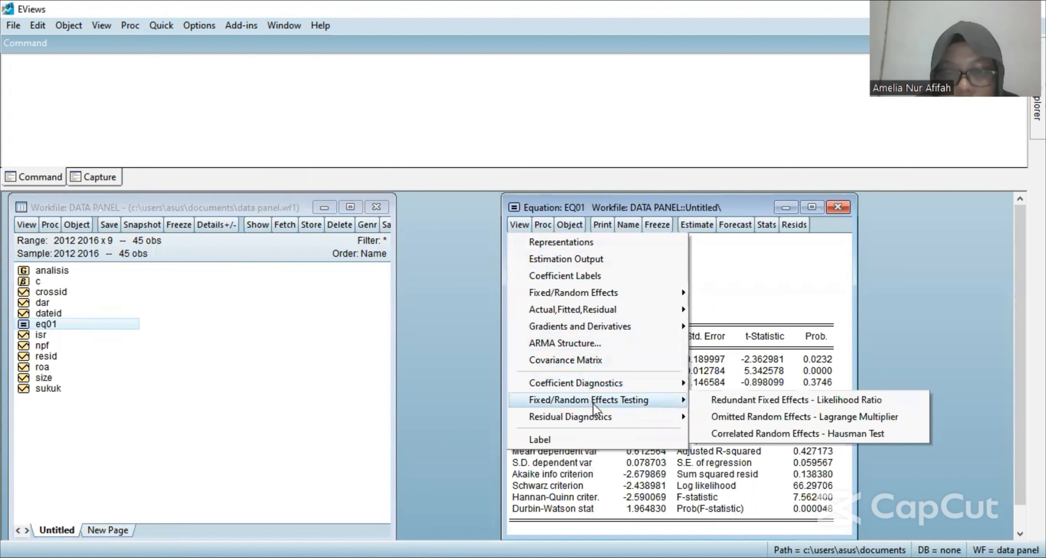
{"action": "mouse_move", "coordinate": [594, 417]}
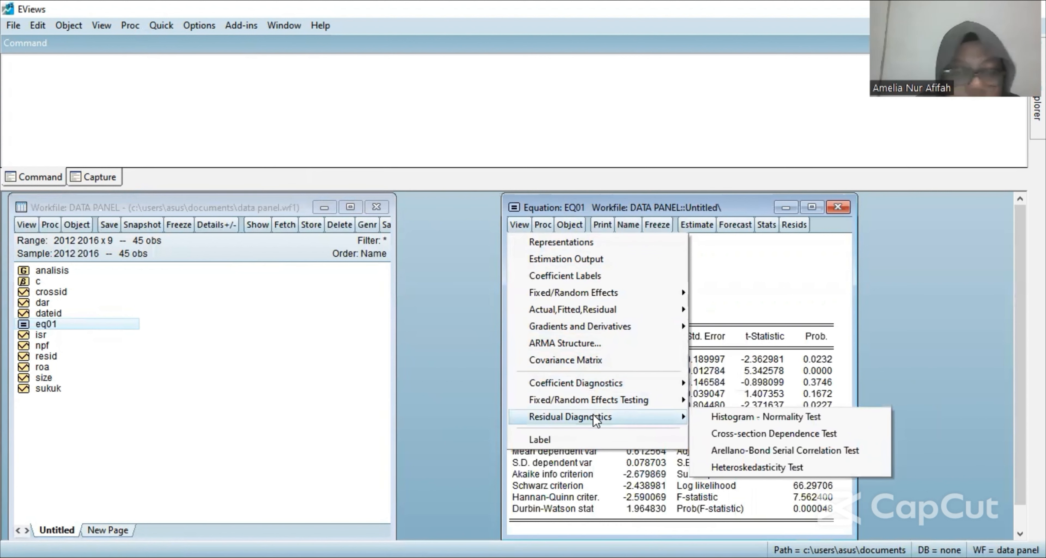
{"action": "left_click", "coordinate": [728, 431]}
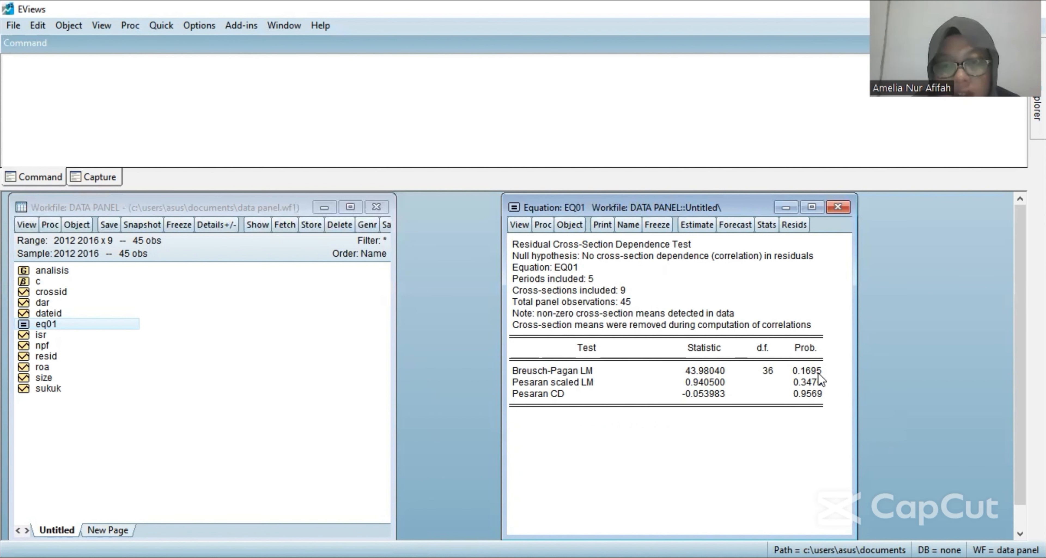
{"action": "left_click", "coordinate": [833, 205]}
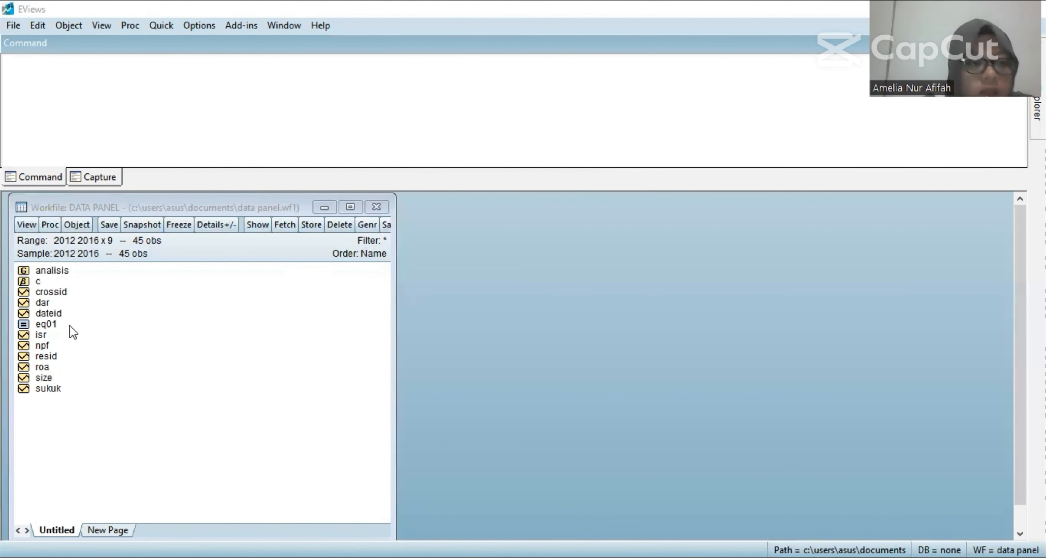
Step: Examine eq01's F-statistic and its probability, R-squared, adjusted R-squared, and the regressors' t-statistics and probabilities, and close the equation
{"action": "double_click", "coordinate": [56, 324]}
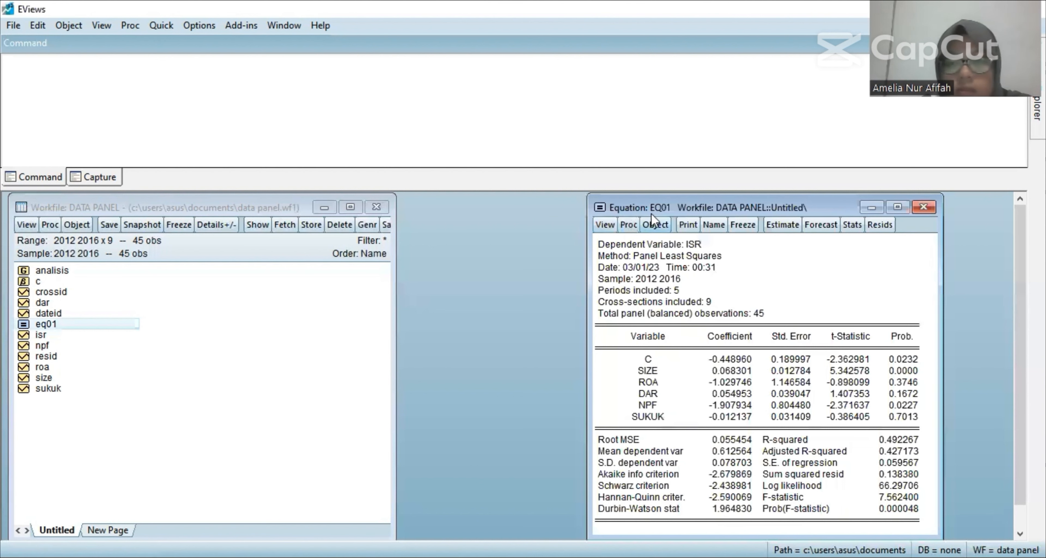
{"action": "left_click_drag", "start_coordinate": [653, 204], "coordinate": [582, 193]}
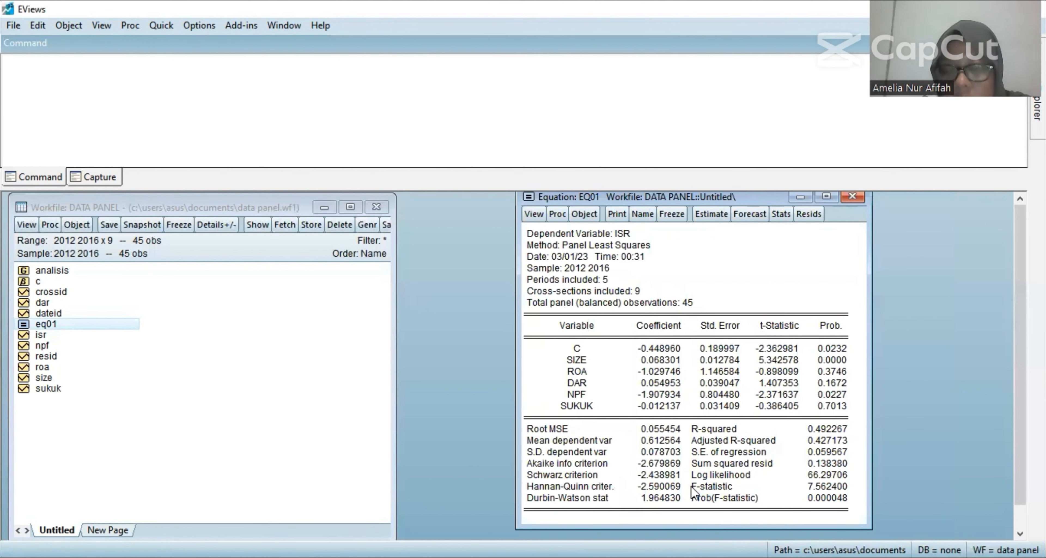
{"action": "left_click", "coordinate": [703, 489]}
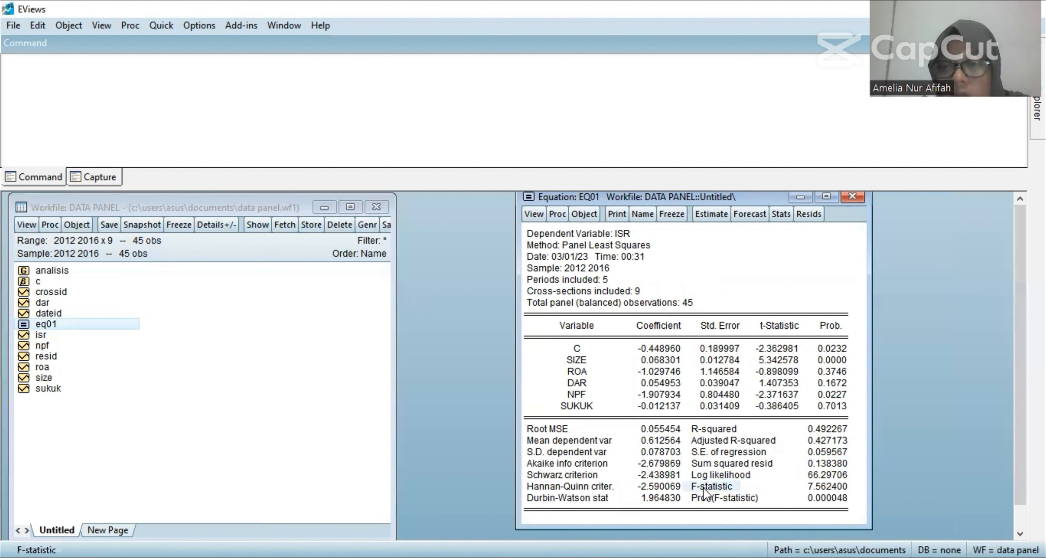
{"action": "left_click_drag", "start_coordinate": [747, 500], "coordinate": [848, 506]}
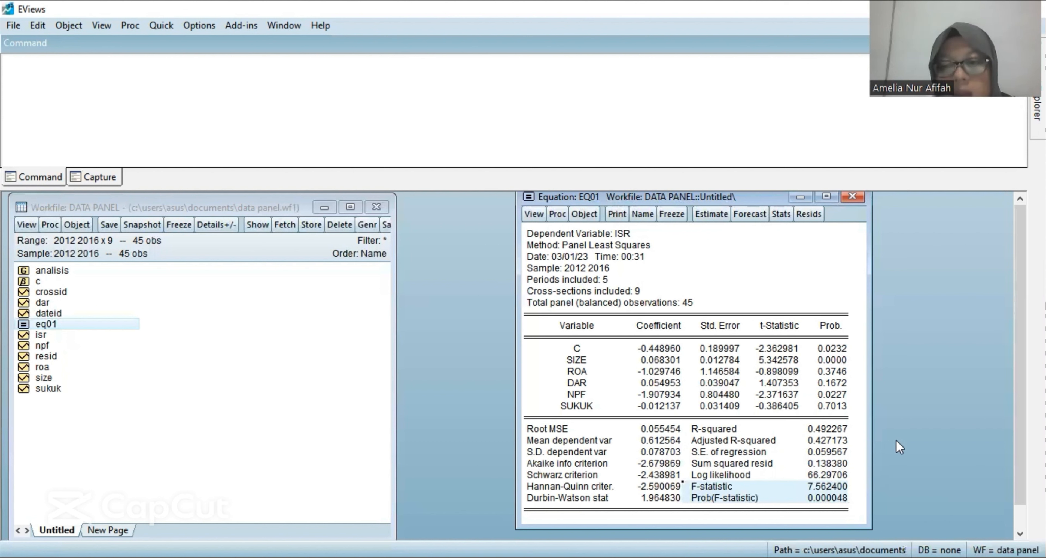
{"action": "left_click", "coordinate": [778, 440]}
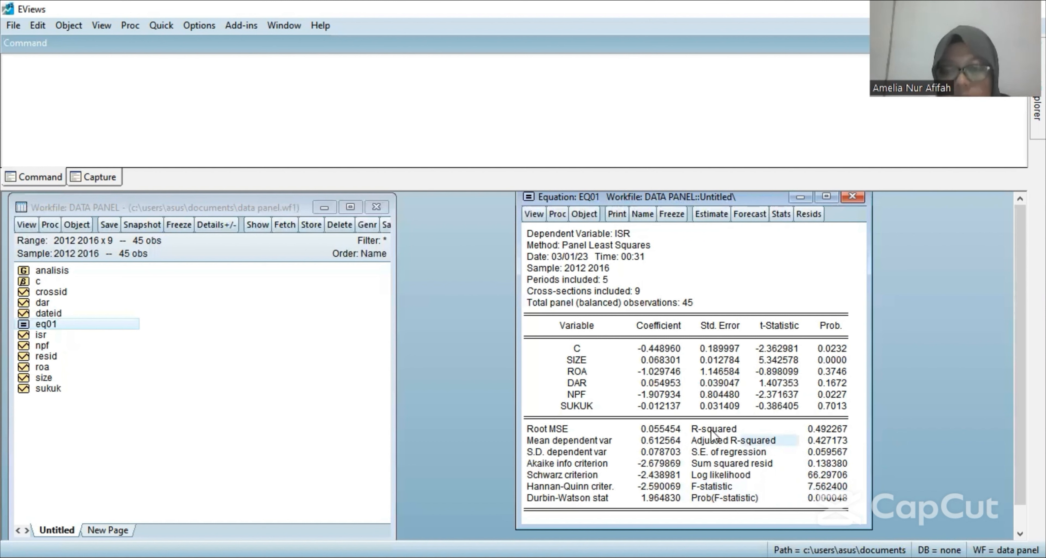
{"action": "left_click", "coordinate": [696, 441]}
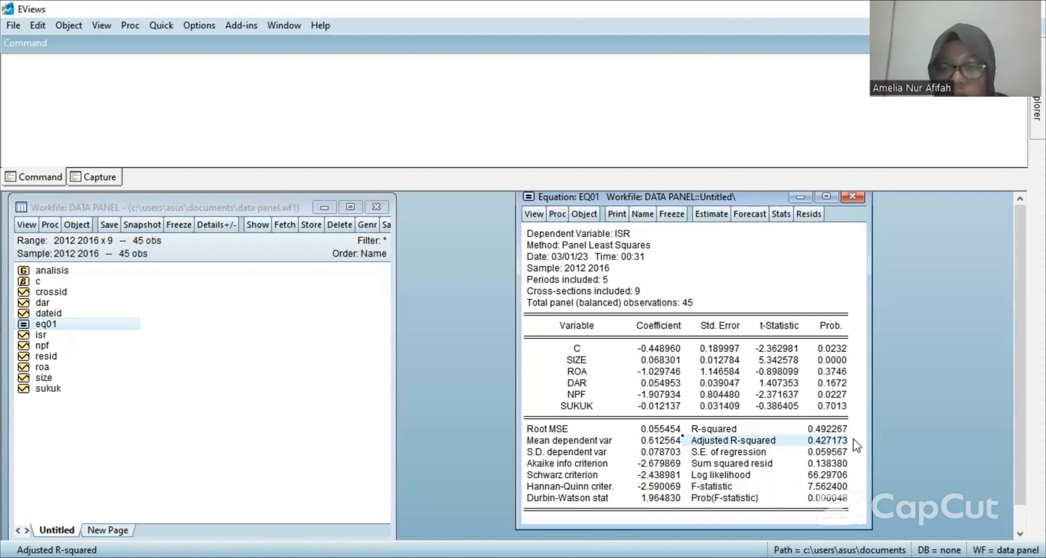
{"action": "left_click", "coordinate": [695, 428]}
{"action": "left_click_drag", "start_coordinate": [695, 425], "coordinate": [873, 426]}
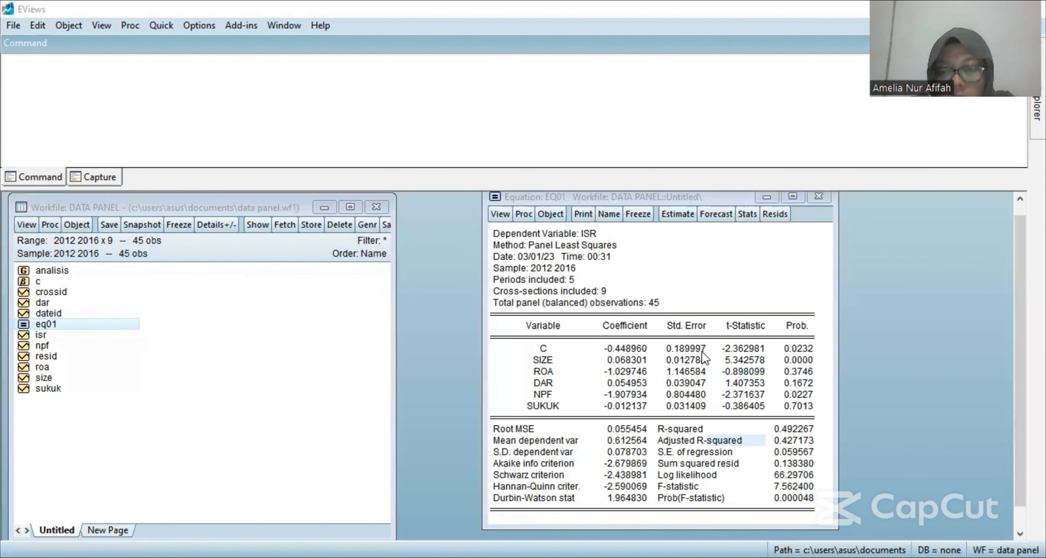
{"action": "left_click_drag", "start_coordinate": [725, 365], "coordinate": [803, 409]}
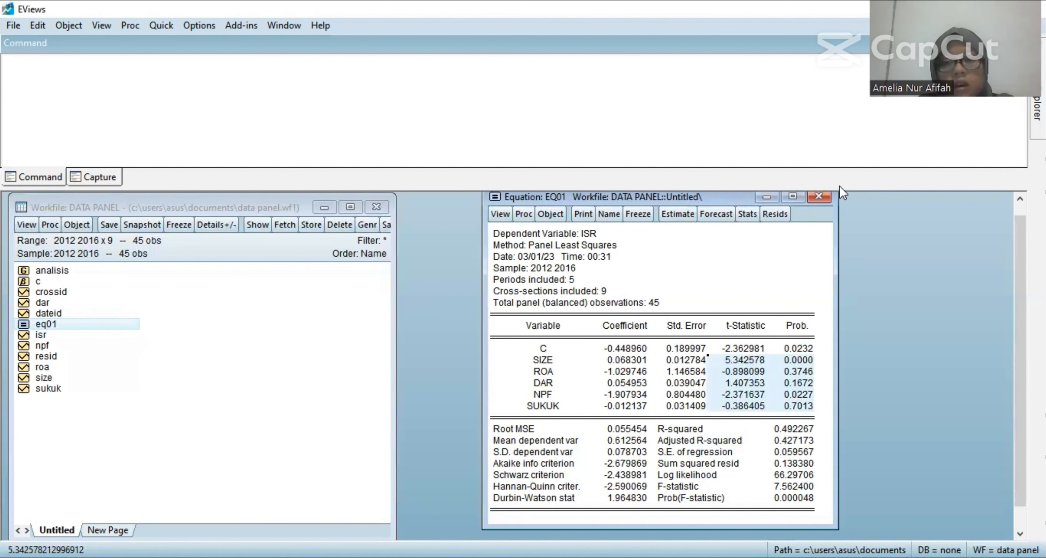
{"action": "left_click", "coordinate": [825, 194]}
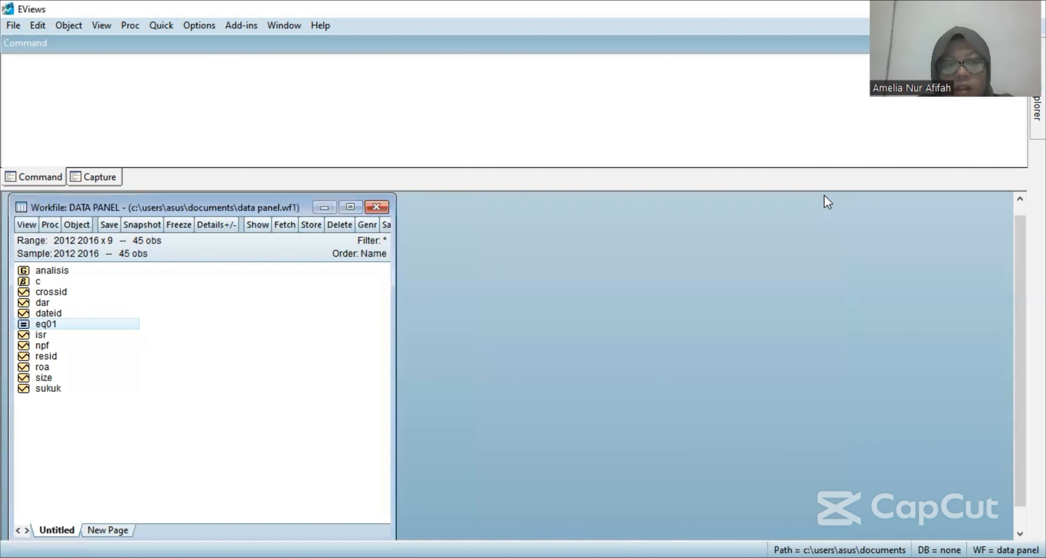